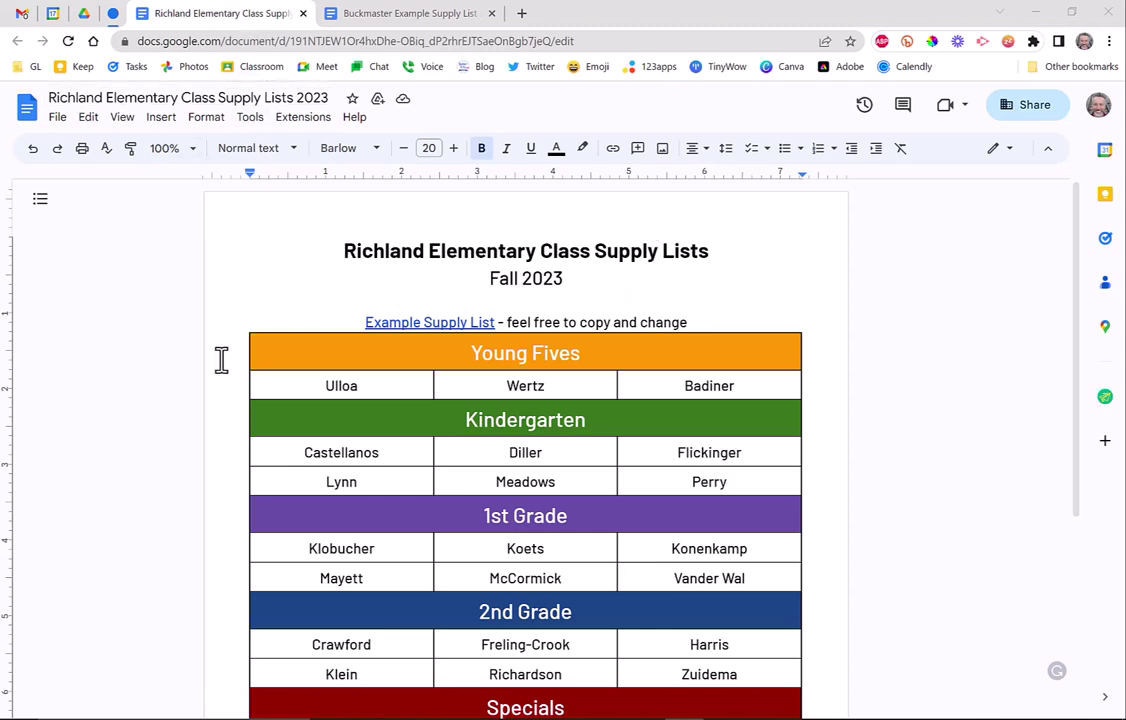
Look over the Richland supply lists, then switch to the Buckmaster Example Supply List.
scroll(222, 365, down, 3)
scroll(224, 385, up, 3)
click(397, 17)
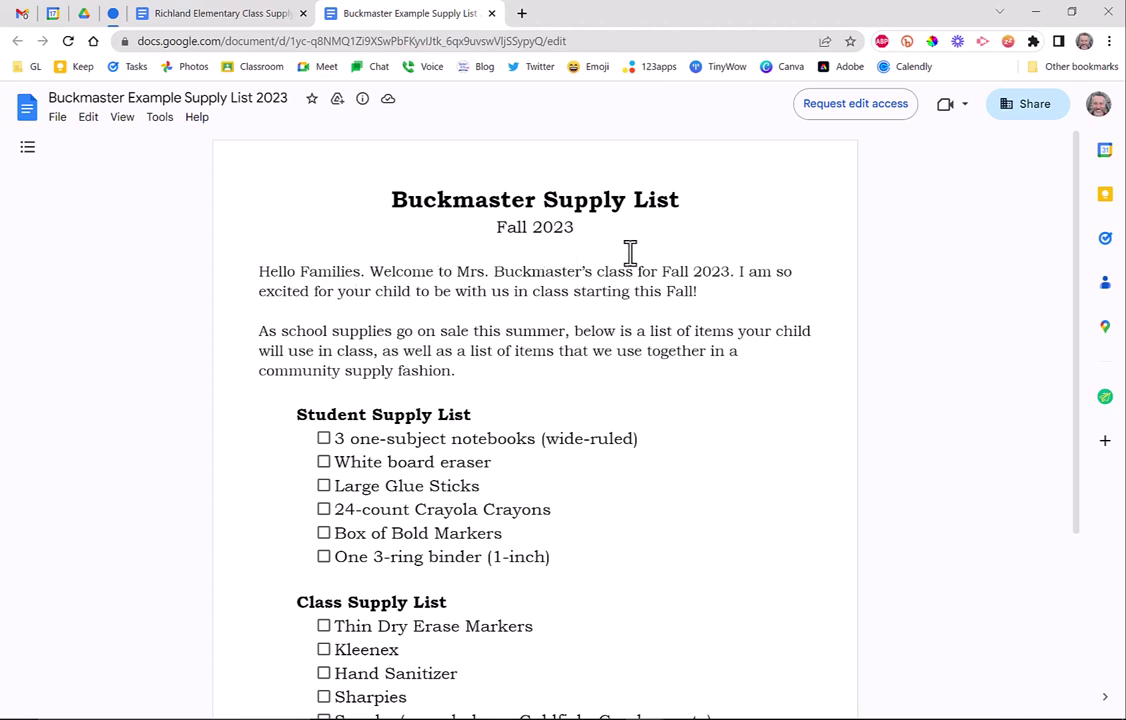
Compare the Richland and Buckmaster documents, then open the Buckmaster document's File menu.
click(212, 18)
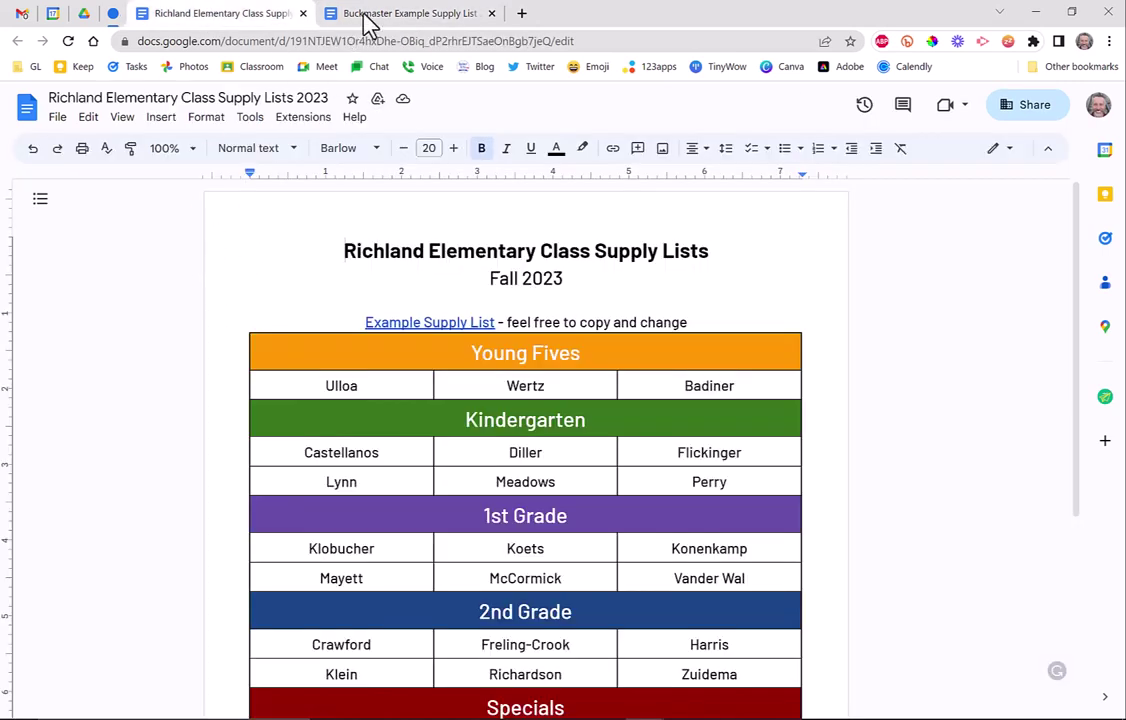
click(412, 22)
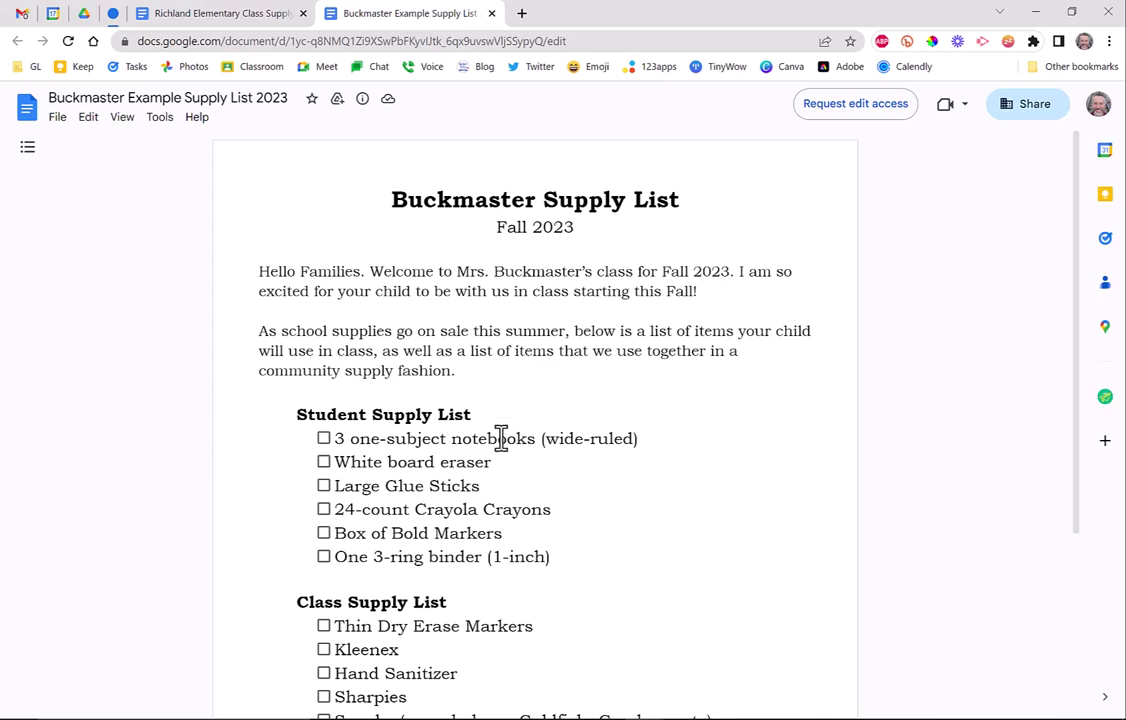
scroll(522, 447, down, 3)
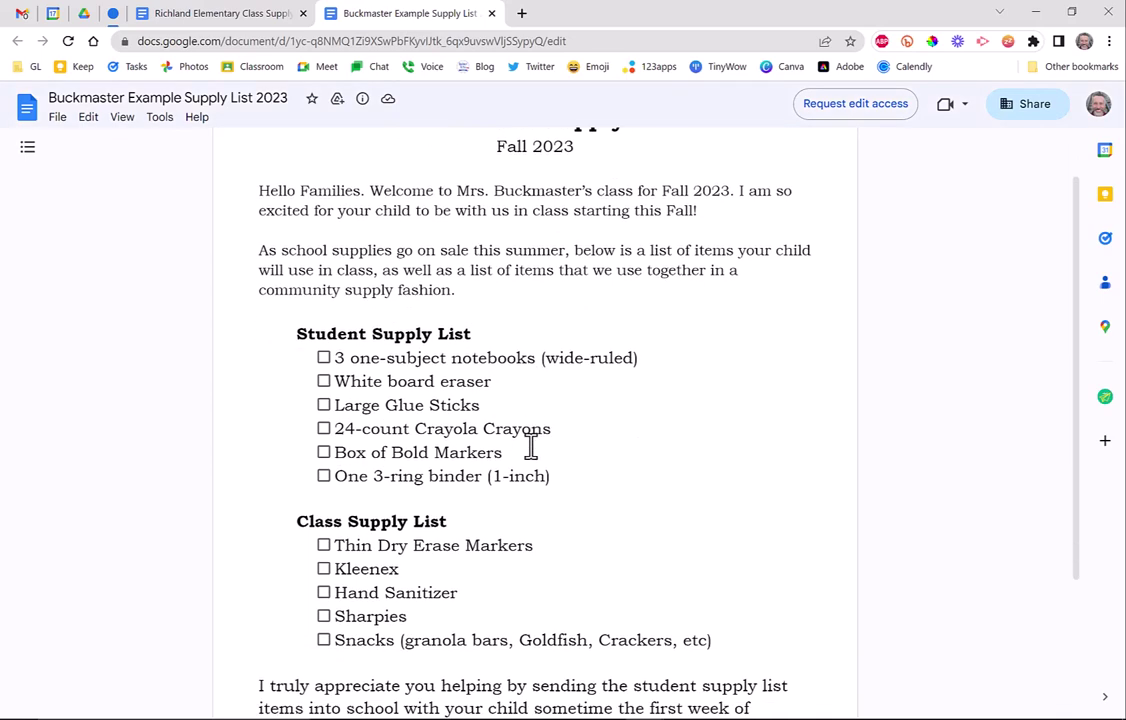
scroll(533, 445, up, 3)
click(226, 14)
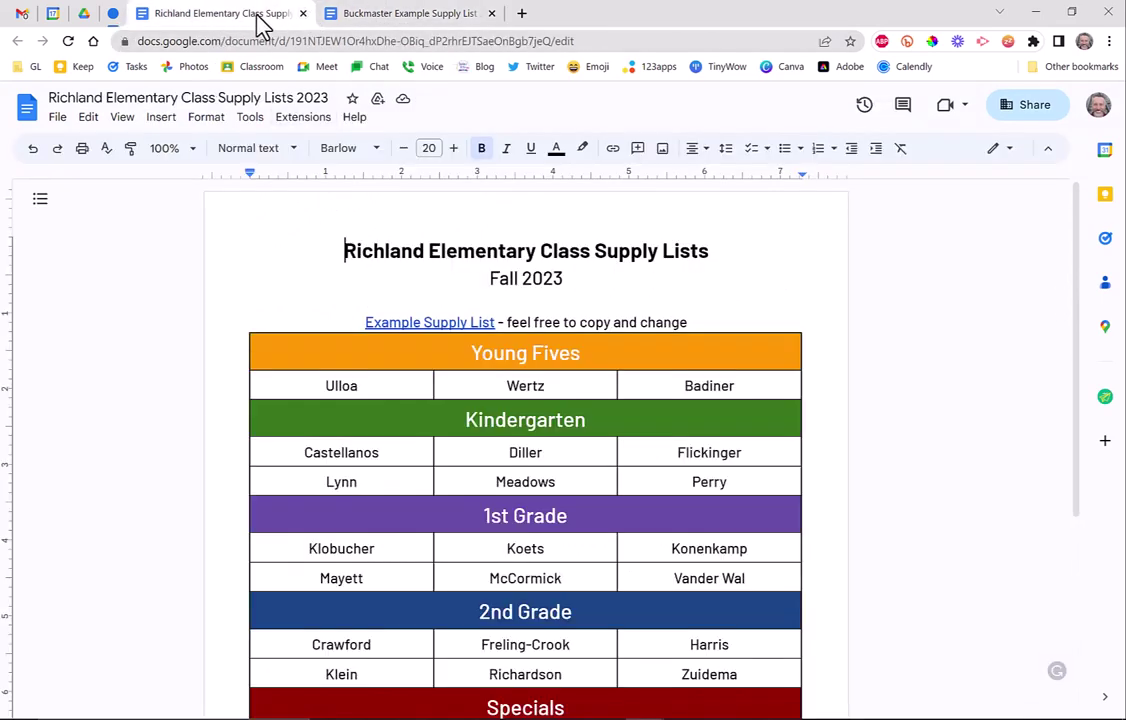
click(417, 16)
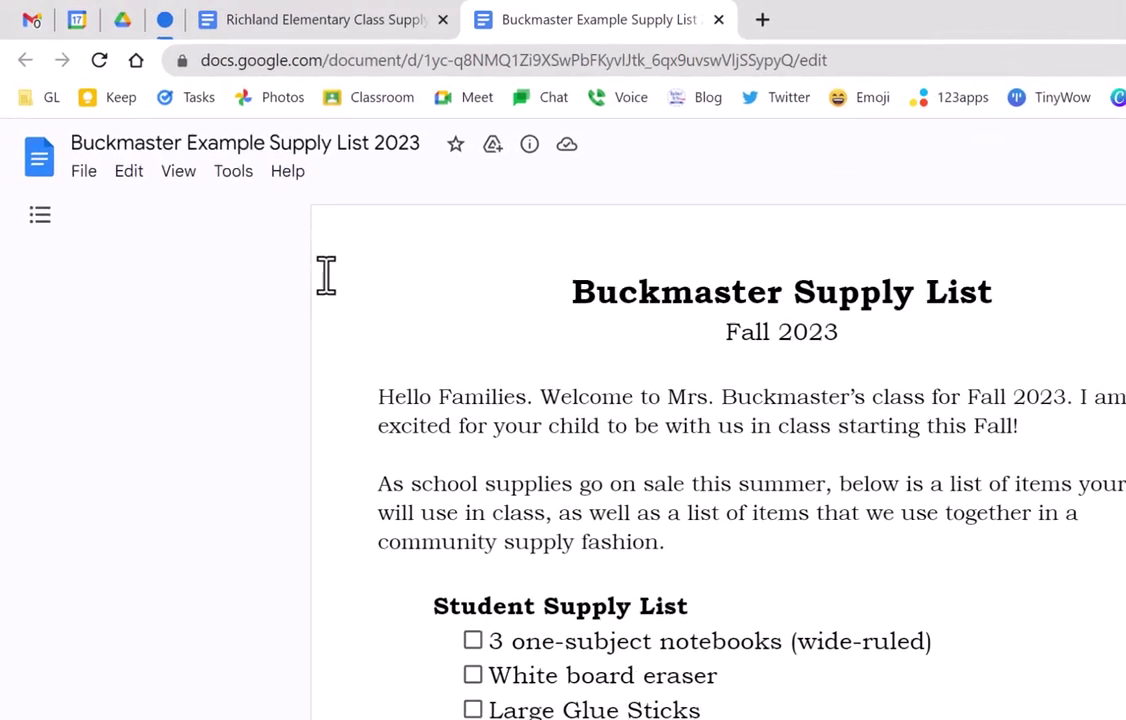
click(92, 180)
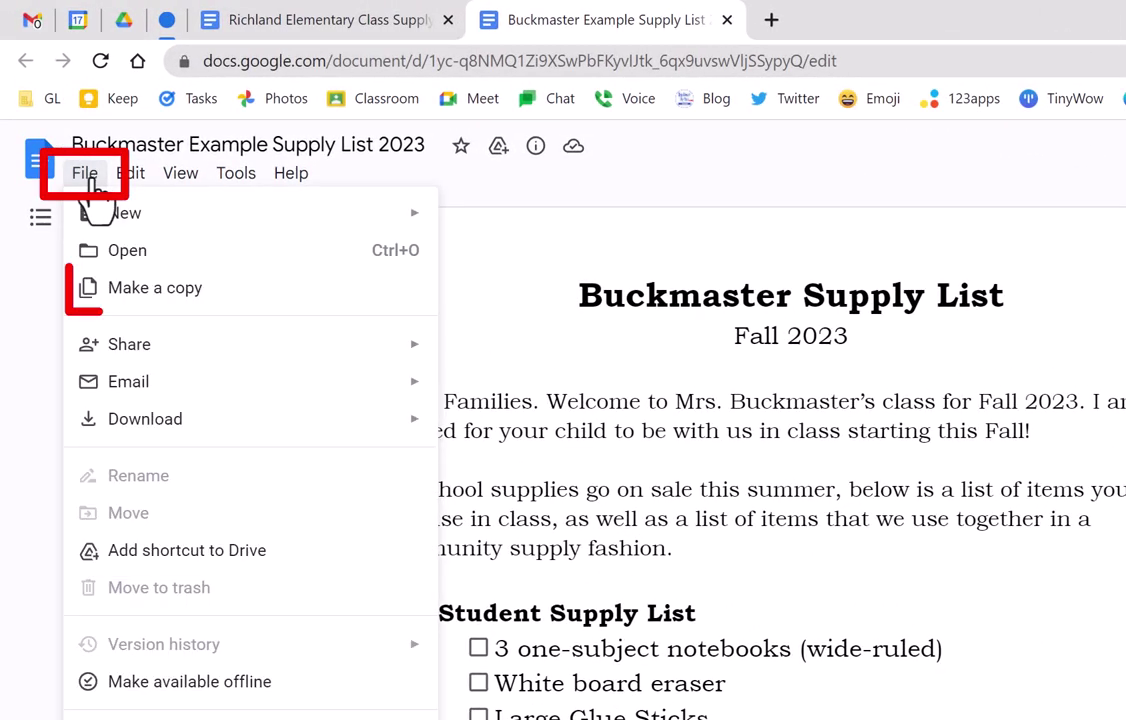
Copy the Buckmaster example as a new document named 'Badiner Supply List 2023'.
click(110, 292)
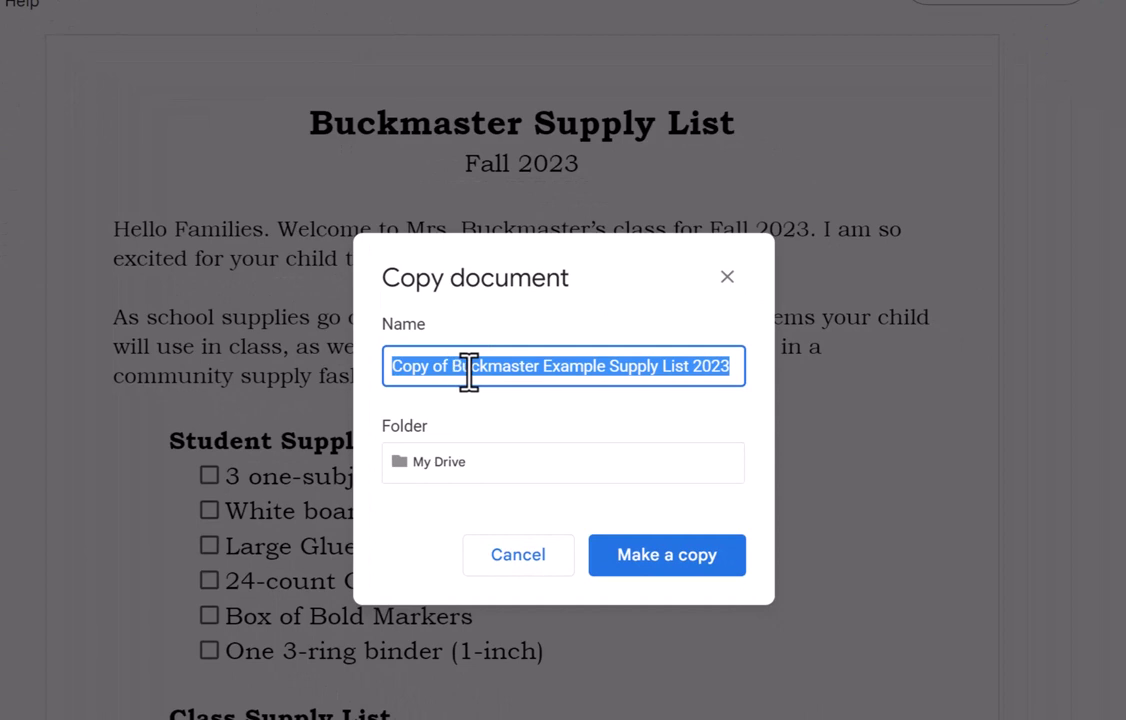
click(543, 367)
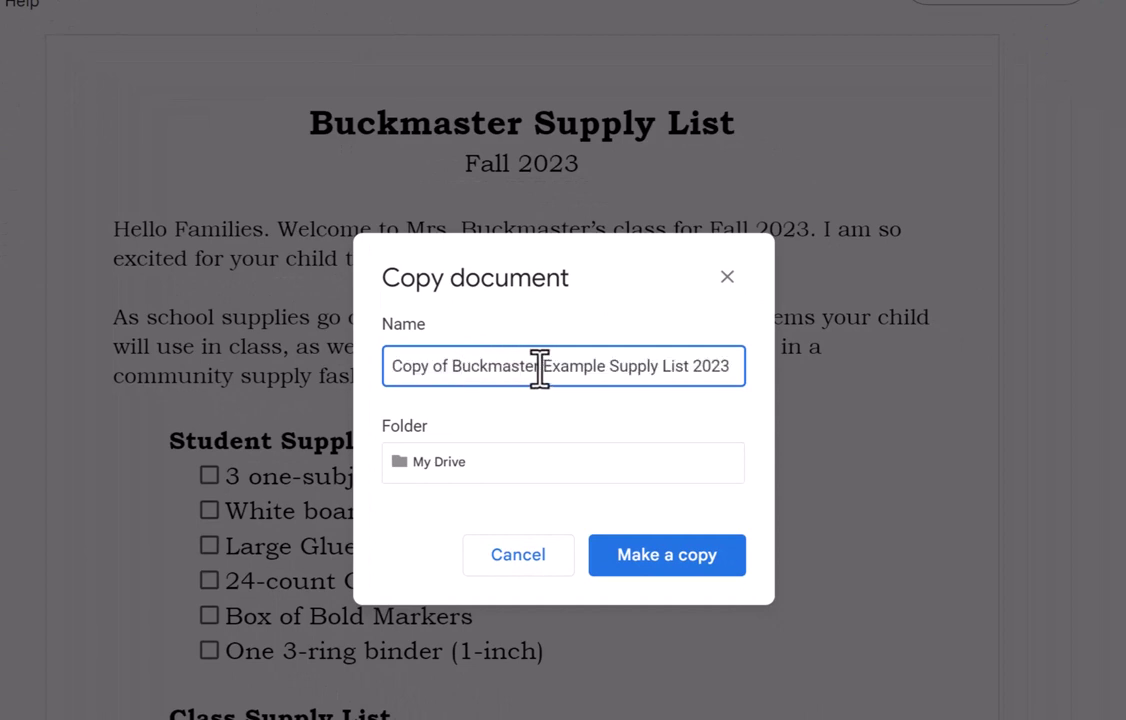
drag(543, 367, 365, 360)
text(Badine)
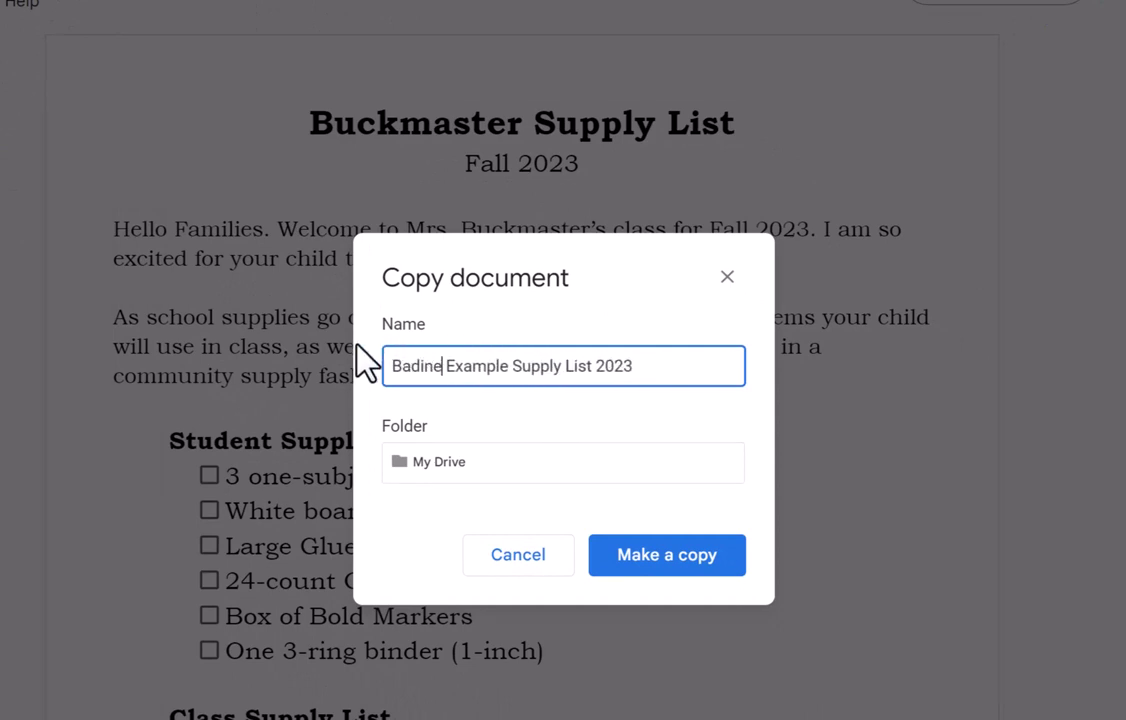
text(r)
double_click(470, 364)
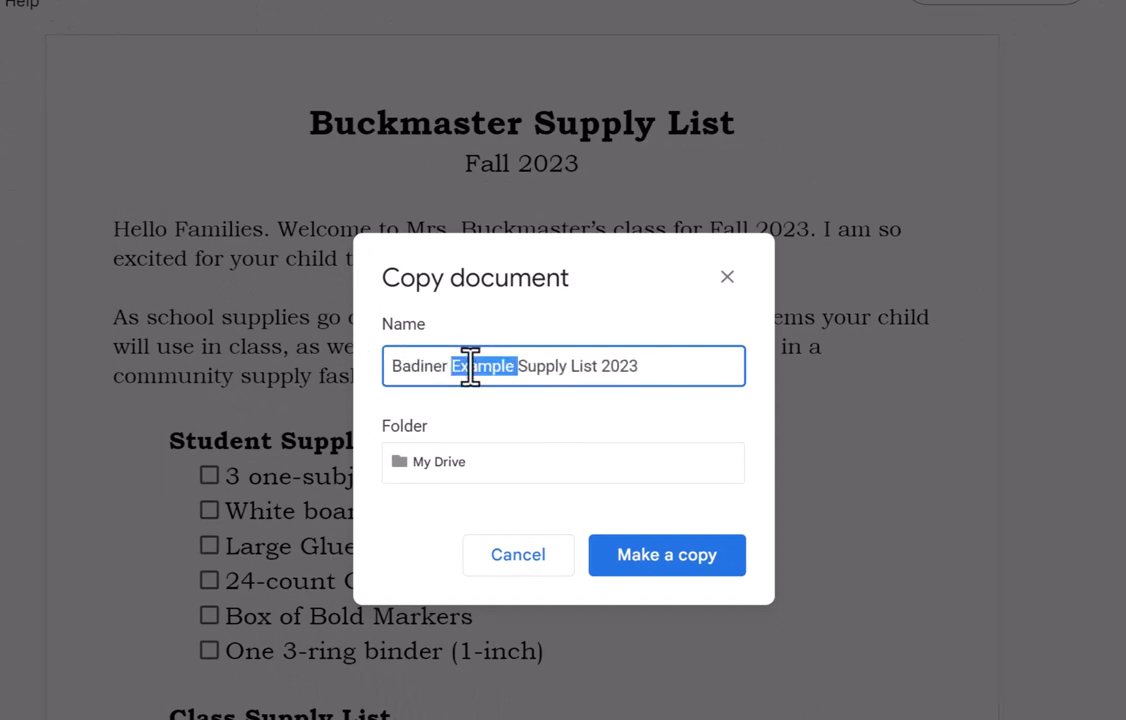
key(BackSpace)
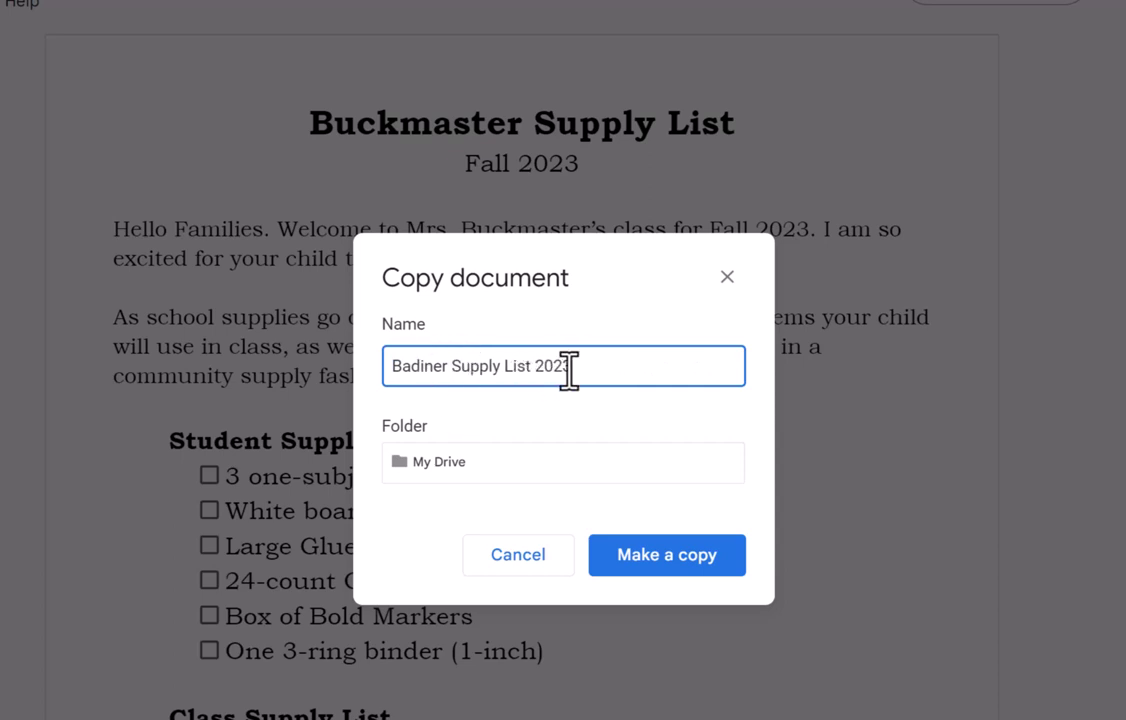
drag(567, 366, 583, 366)
text(4)
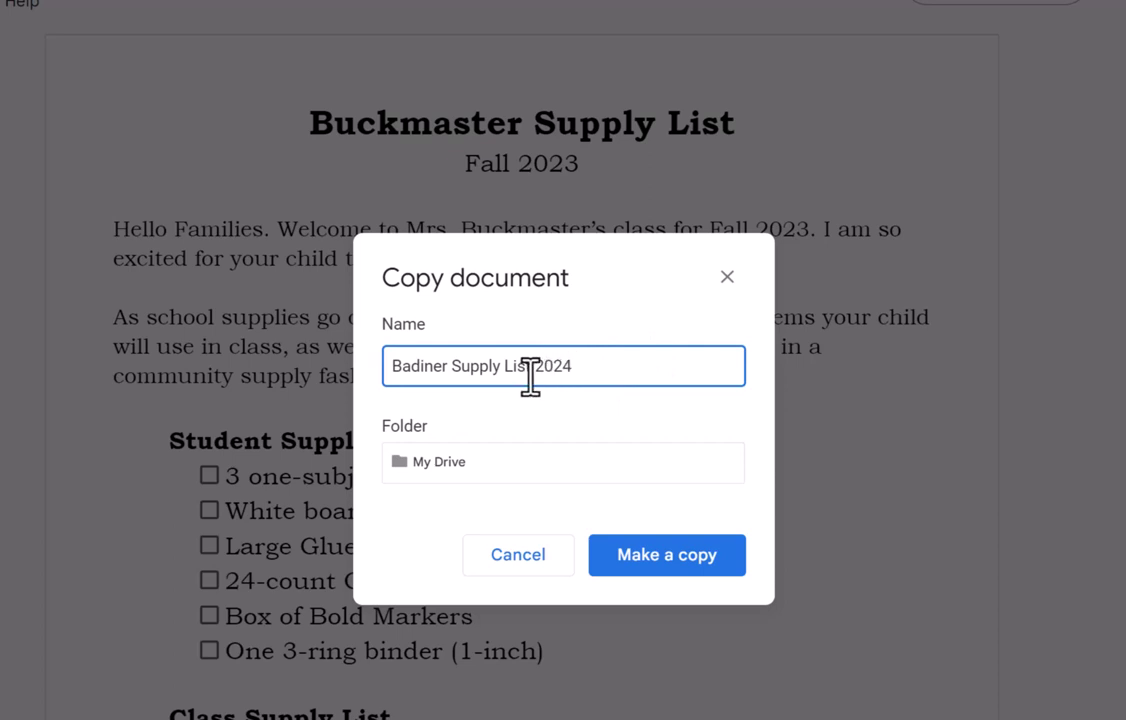
drag(563, 366, 578, 366)
click(660, 558)
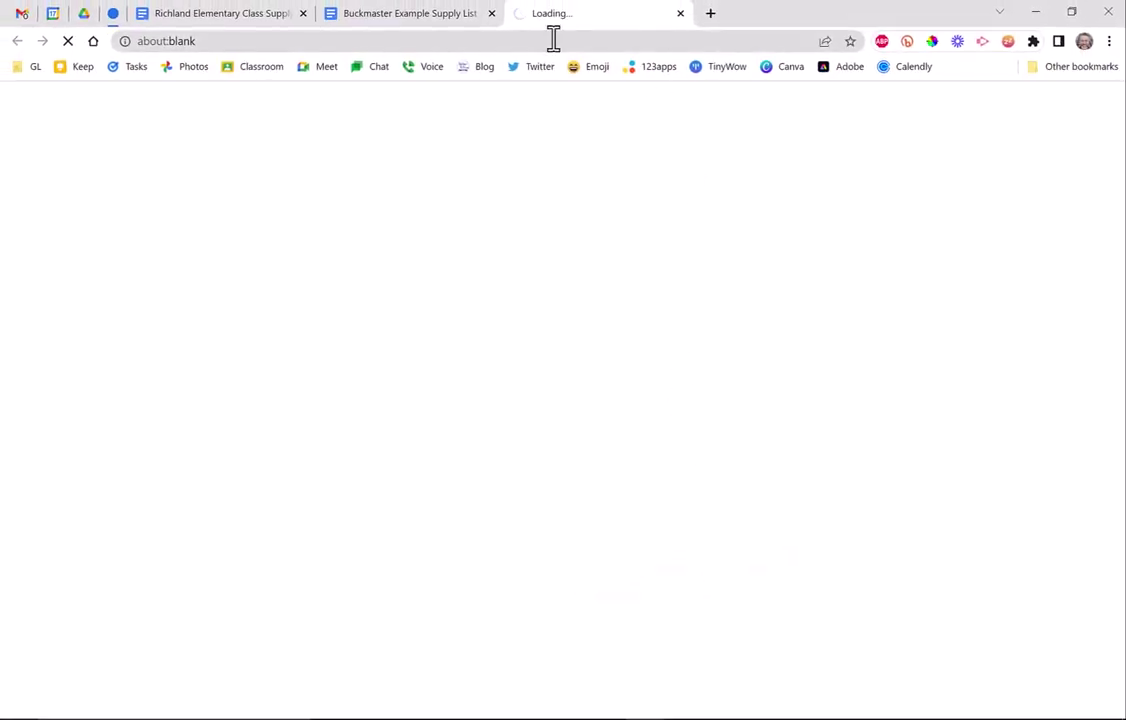
Close the Buckmaster example and replace Buckmaster with Badiner in the copy's heading.
click(401, 16)
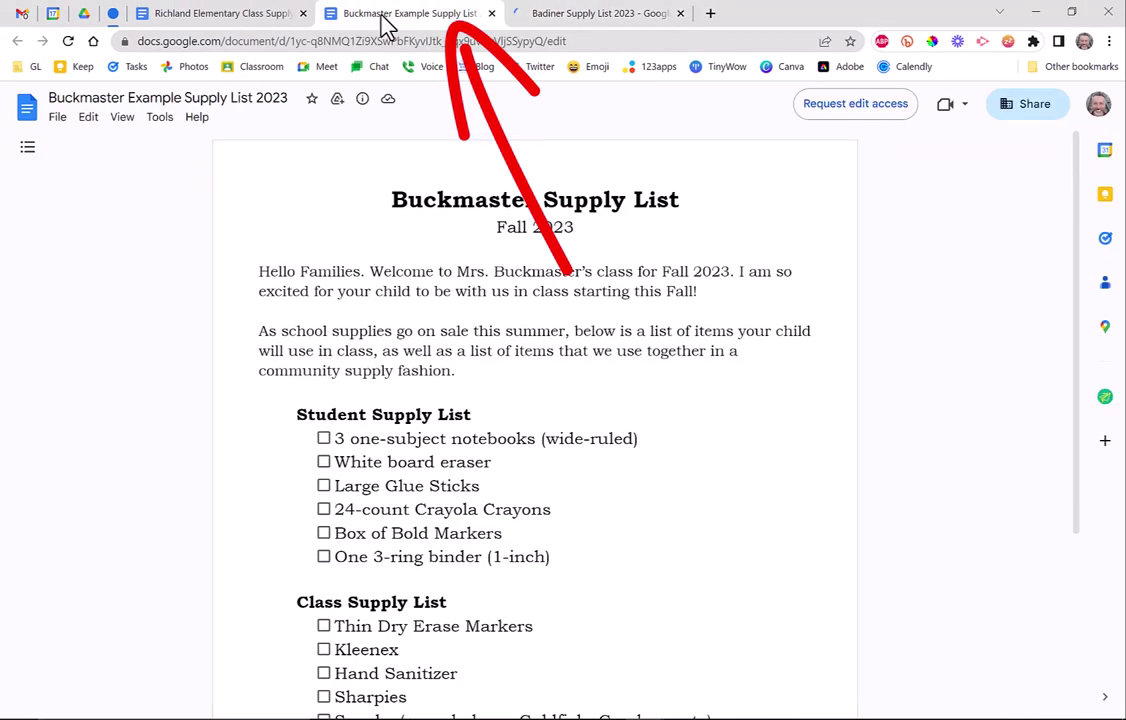
click(491, 14)
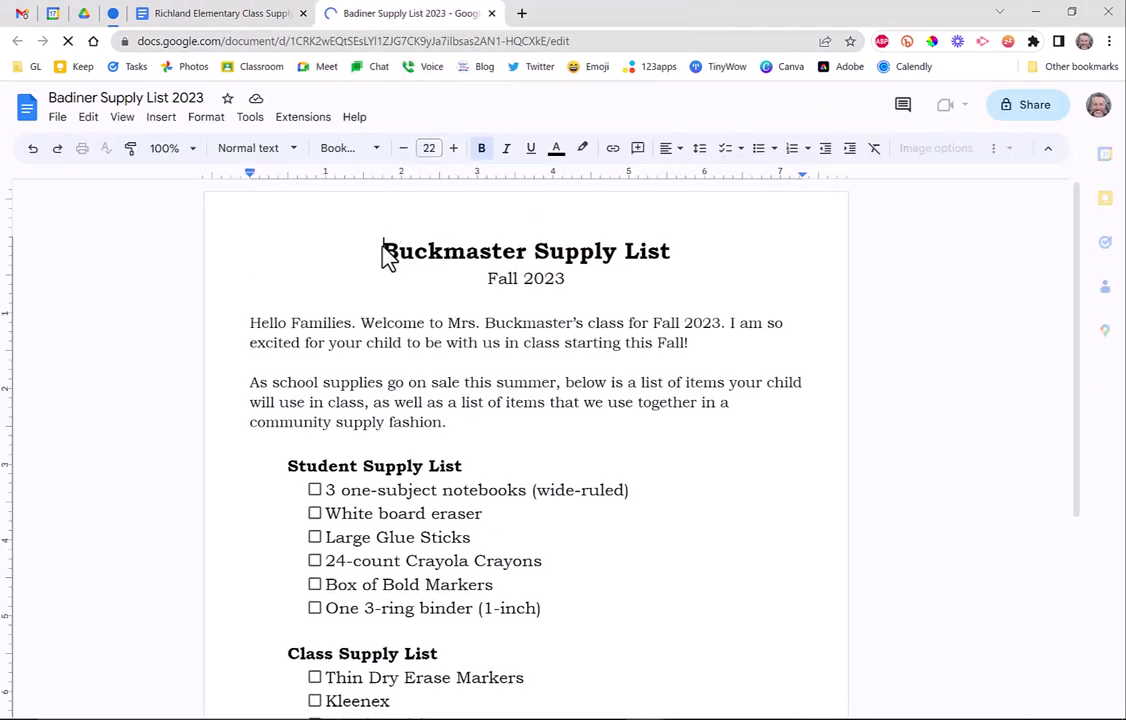
drag(404, 250, 525, 249)
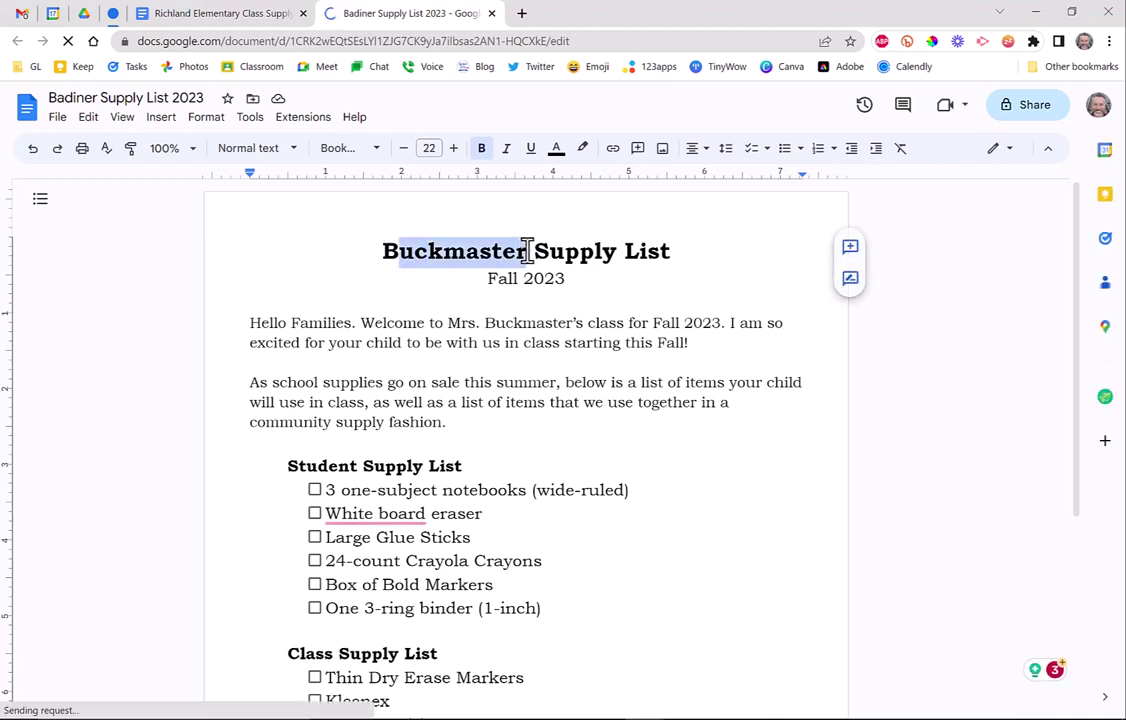
text(adiner)
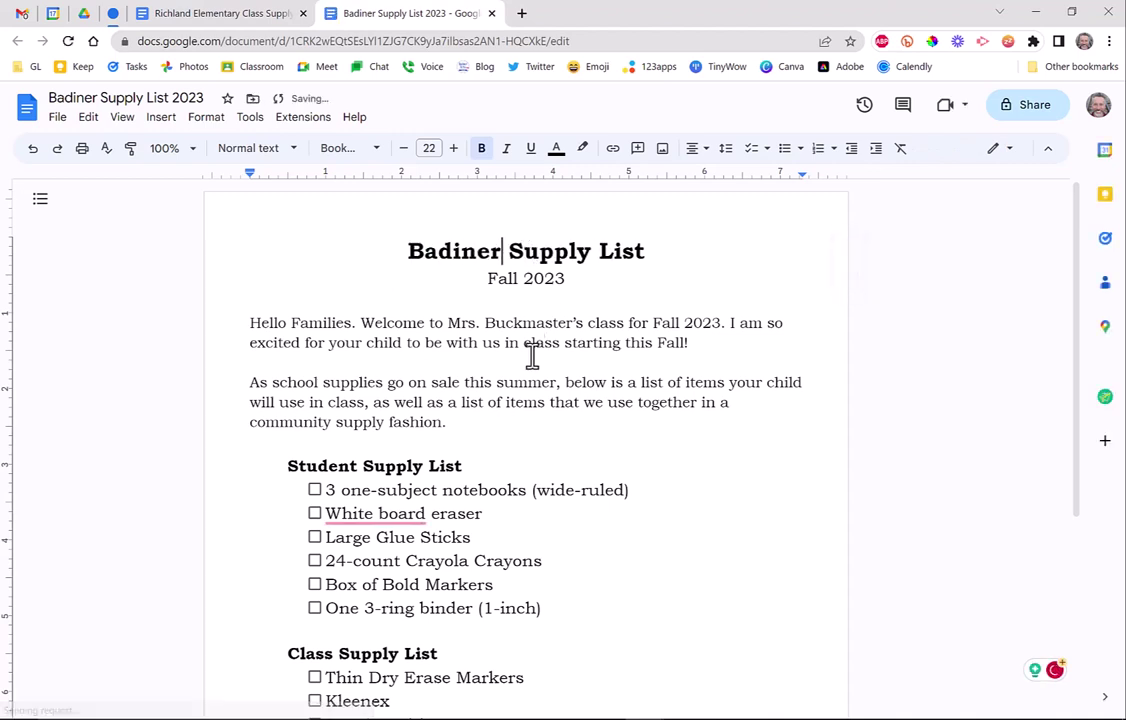
scroll(390, 475, down, 1)
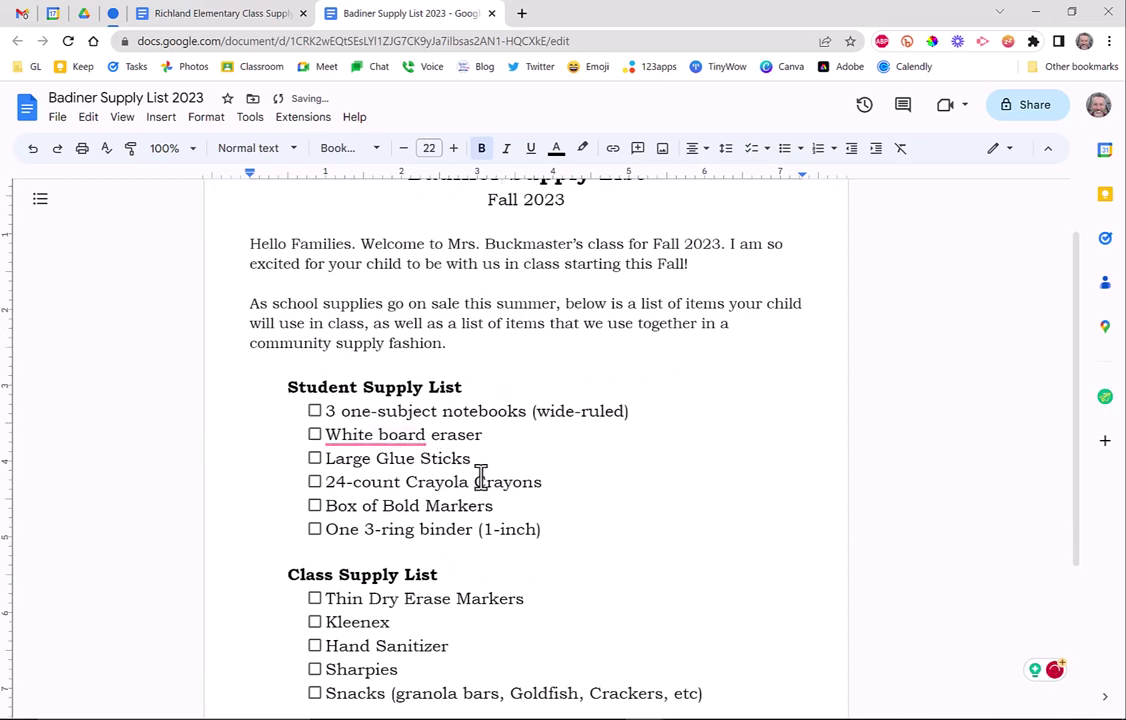
click(593, 532)
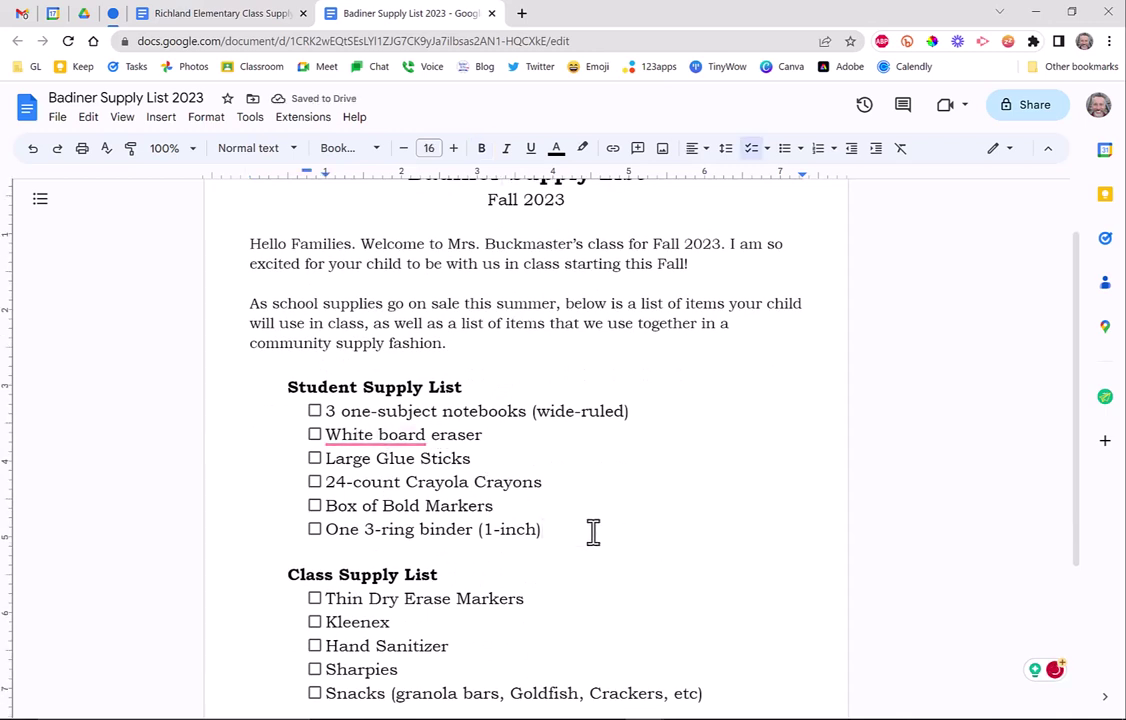
Append 'Winning Lotto Ticket' and '$1,000,000' below 'One 3-ring binder (1-inch)'.
key(Return)
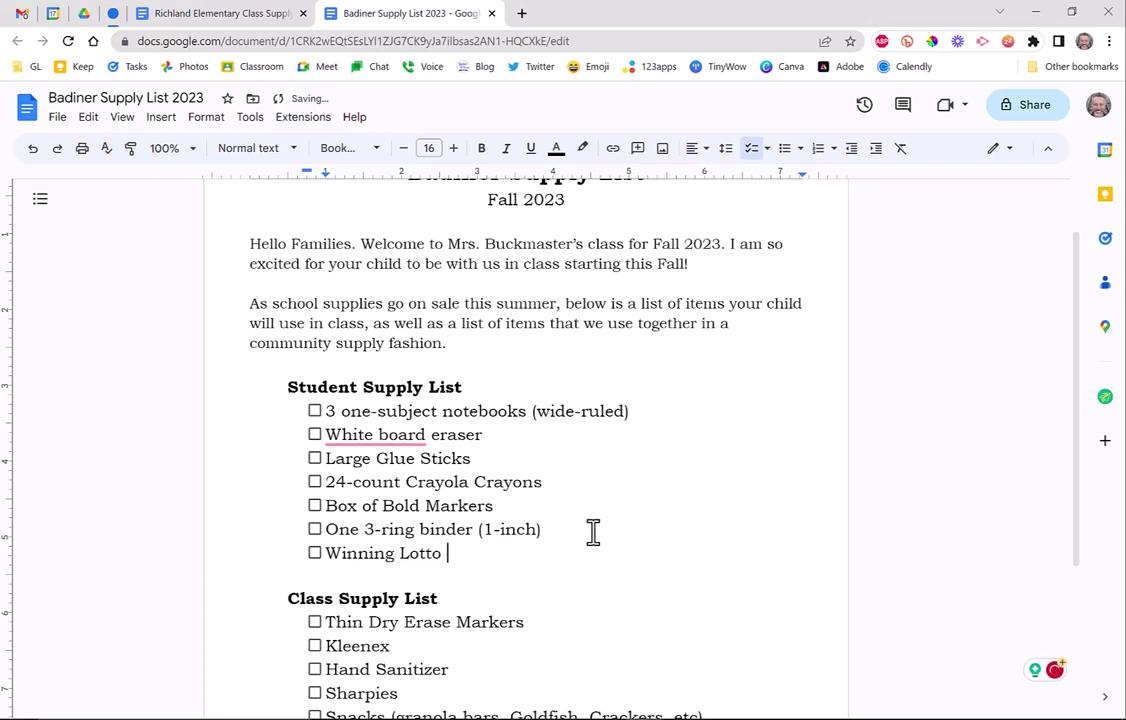
text(Winning Lotto Ticket)
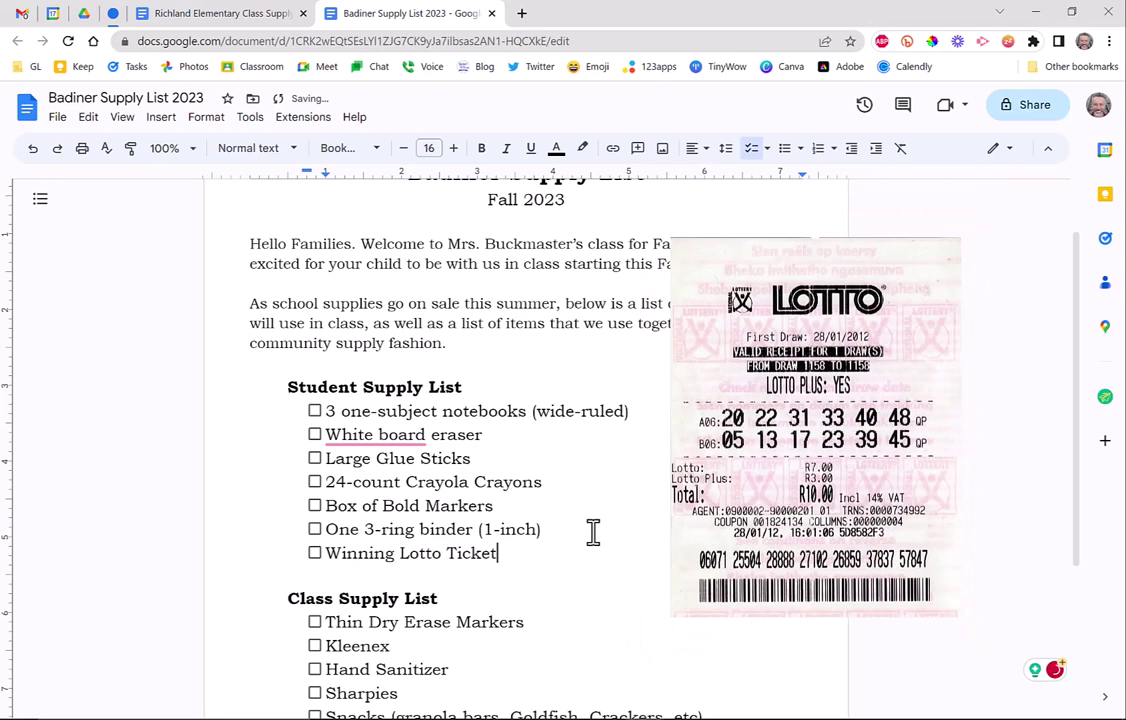
key(Return)
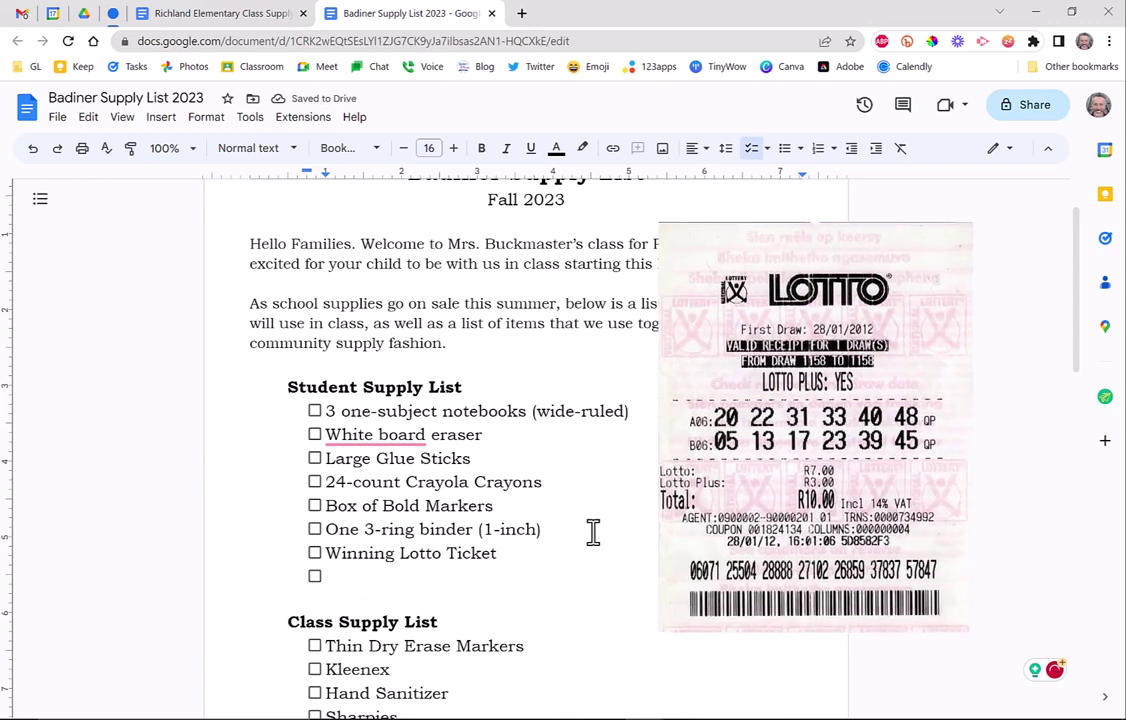
text($1,000,00)
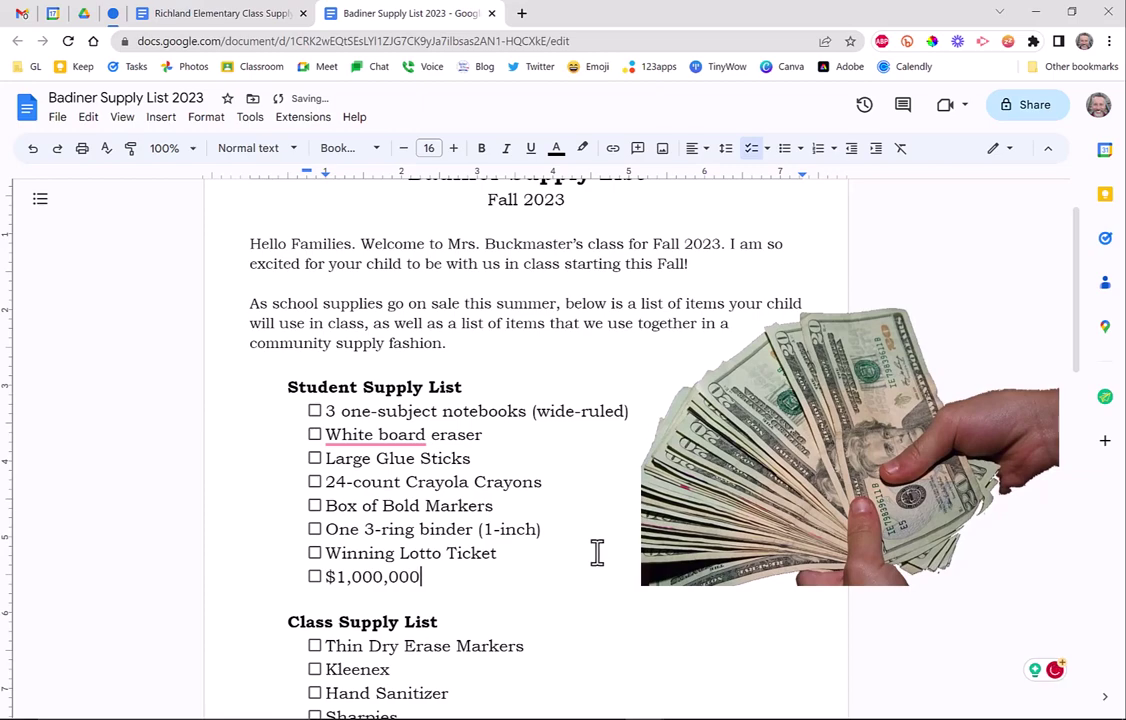
scroll(540, 548, down, 2)
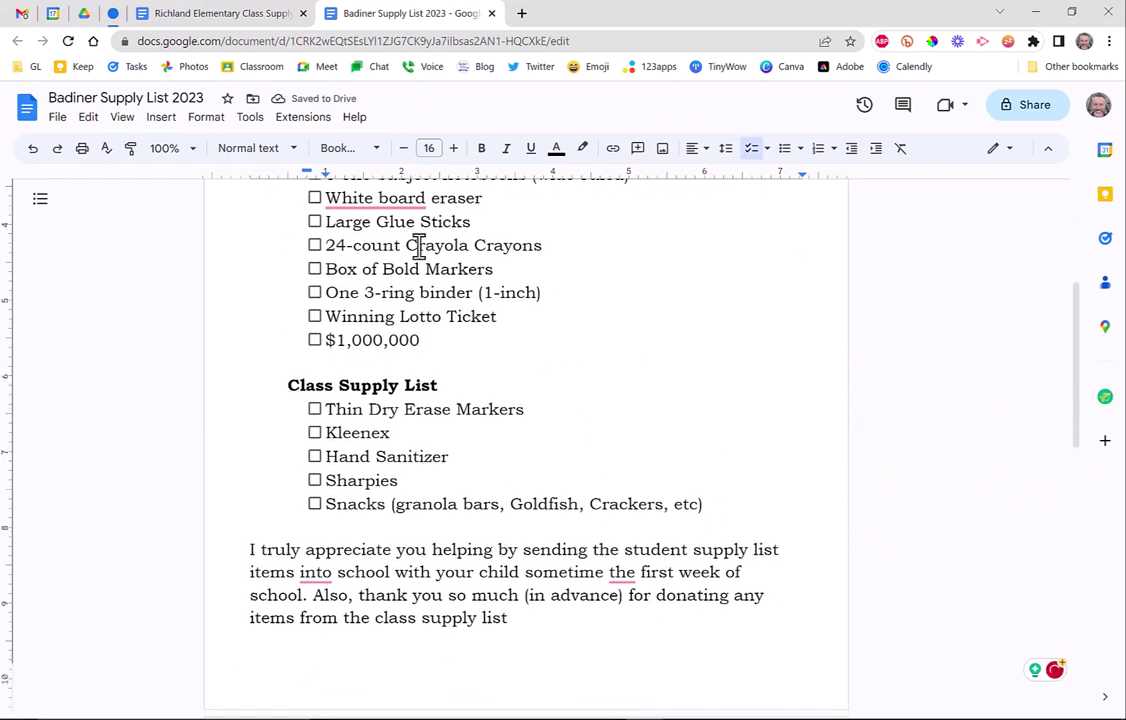
scroll(422, 345, up, 2)
scroll(415, 430, down, 1)
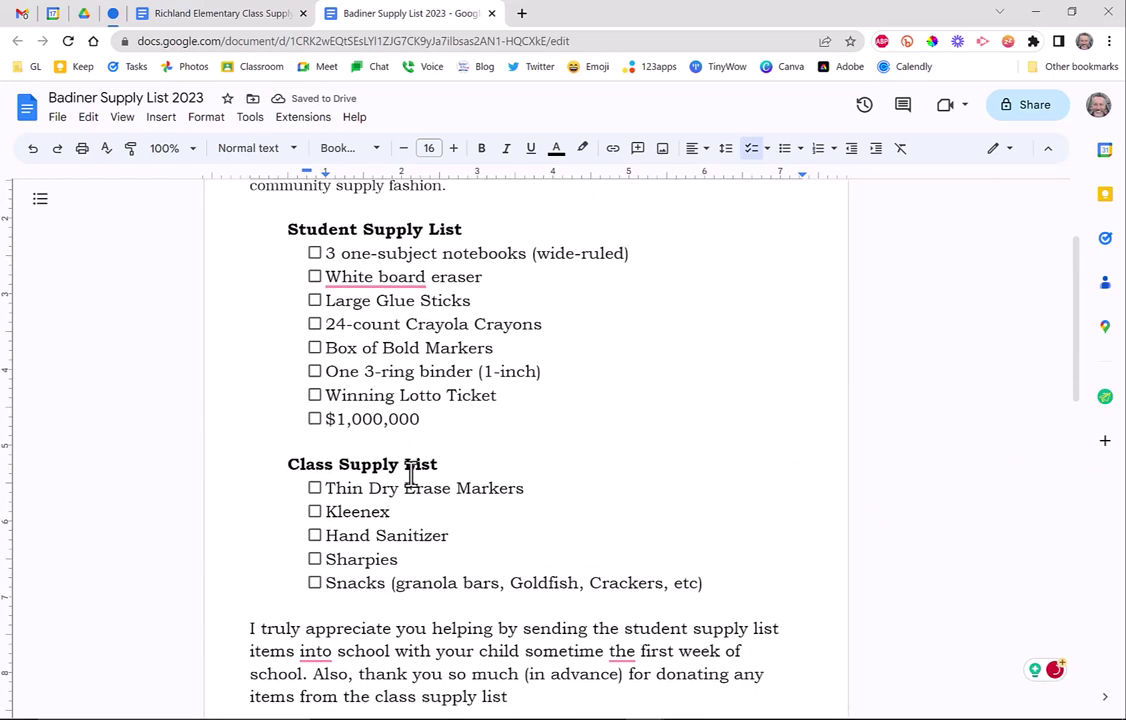
scroll(410, 472, down, 1)
scroll(409, 478, up, 4)
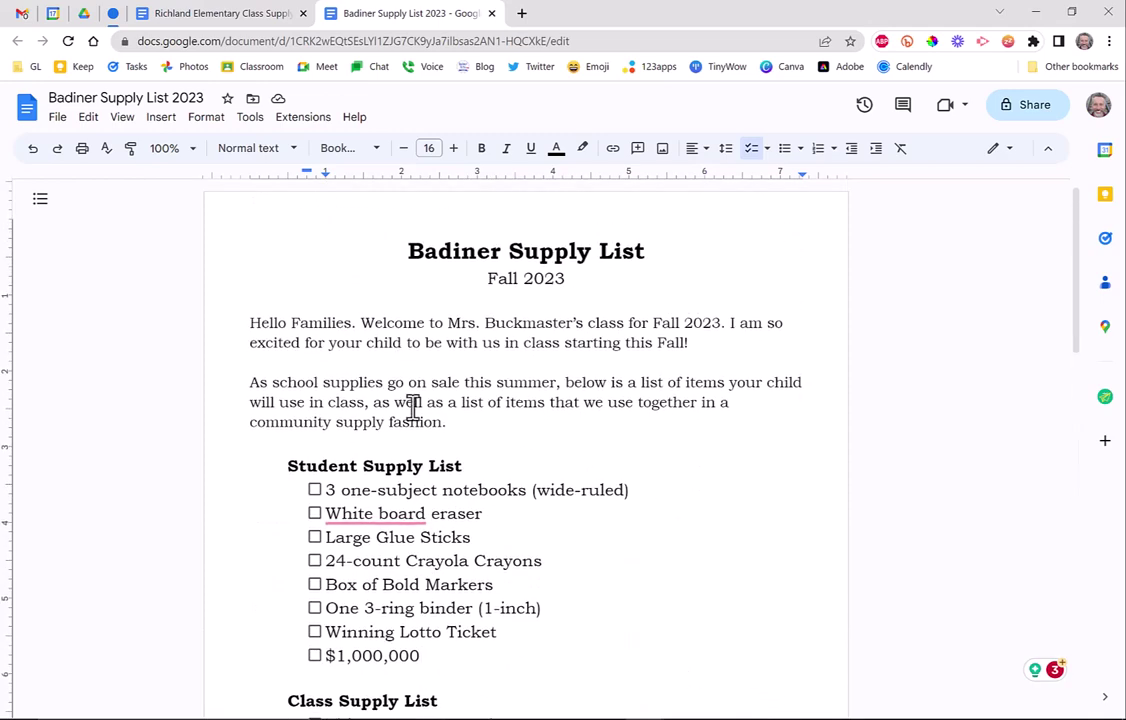
Shrink the closing thank-you paragraph by two font sizes.
scroll(510, 390, down, 11)
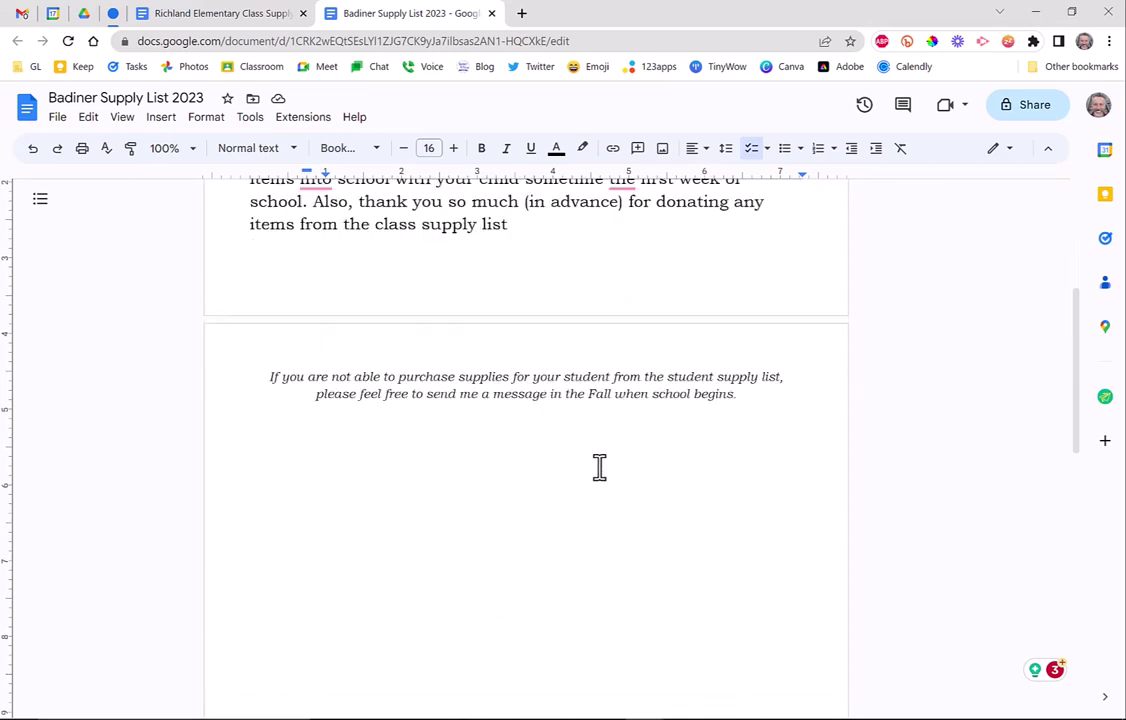
scroll(590, 470, up, 1)
scroll(568, 453, up, 4)
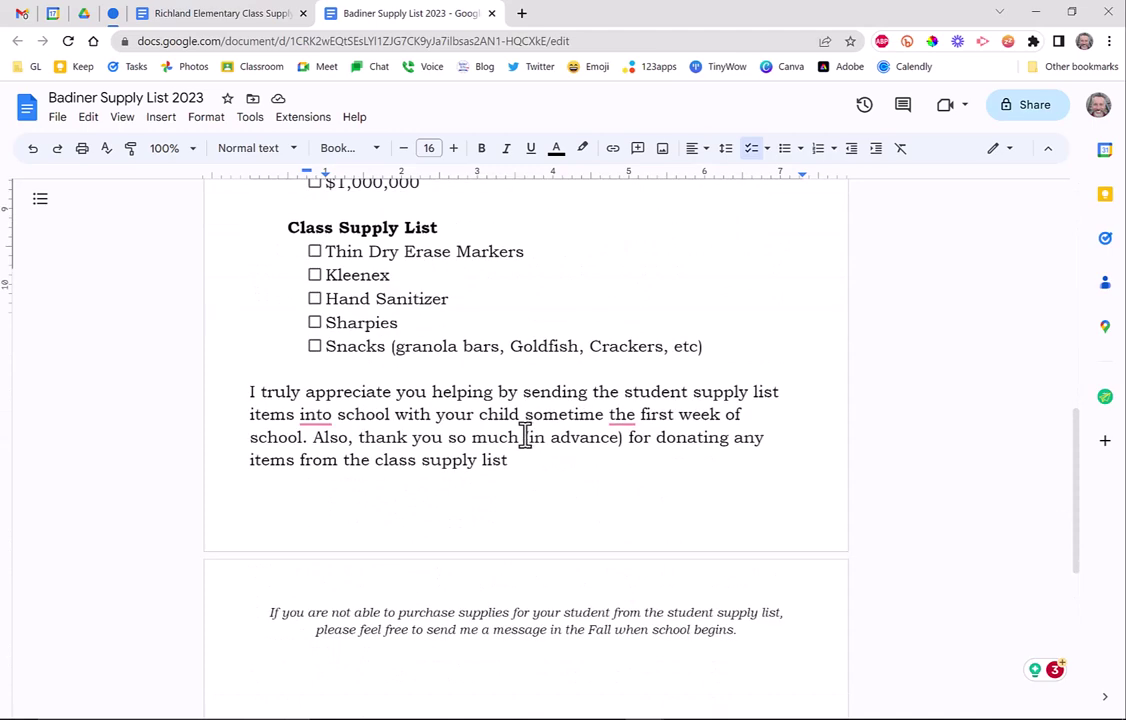
drag(249, 392, 523, 477)
click(403, 149)
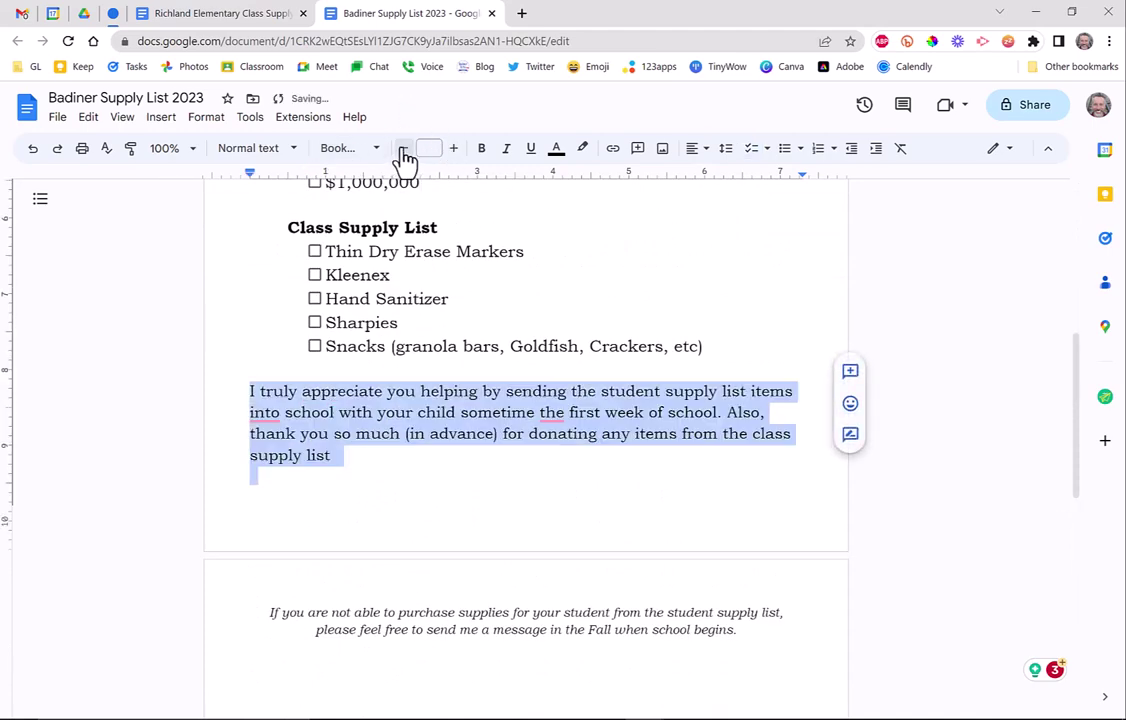
click(403, 149)
Change the greeting's teacher name from Buckmaster to Mrs. Badiner.
scroll(410, 221, up, 3)
scroll(424, 297, up, 3)
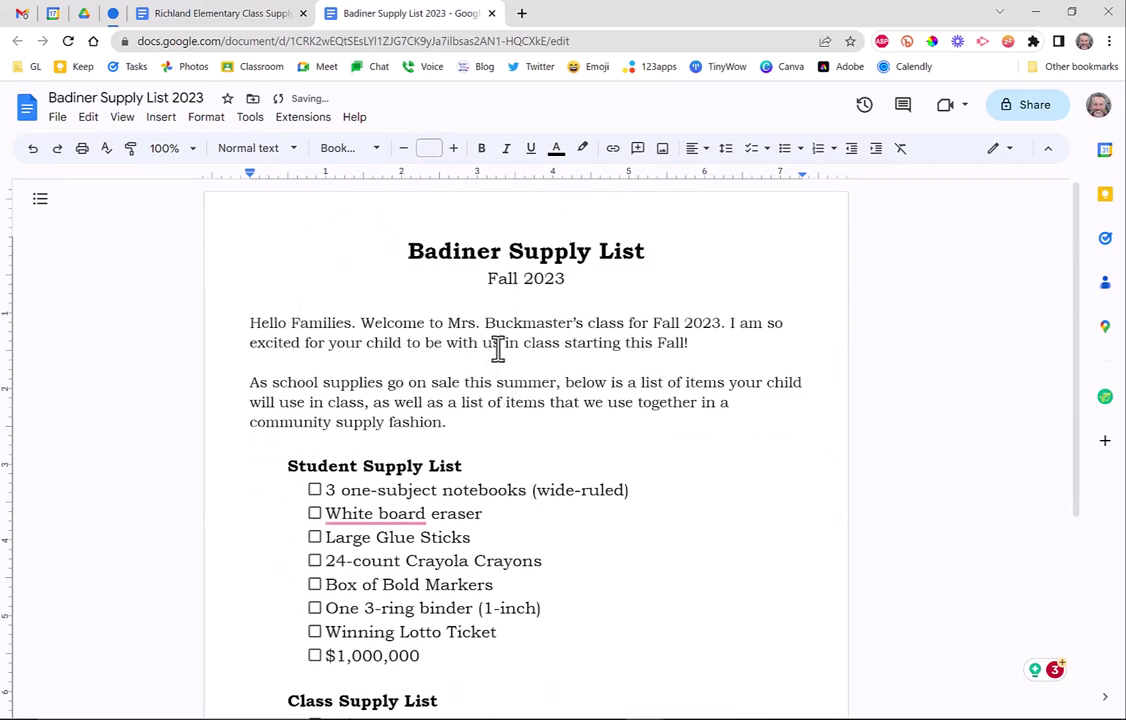
drag(498, 322, 567, 320)
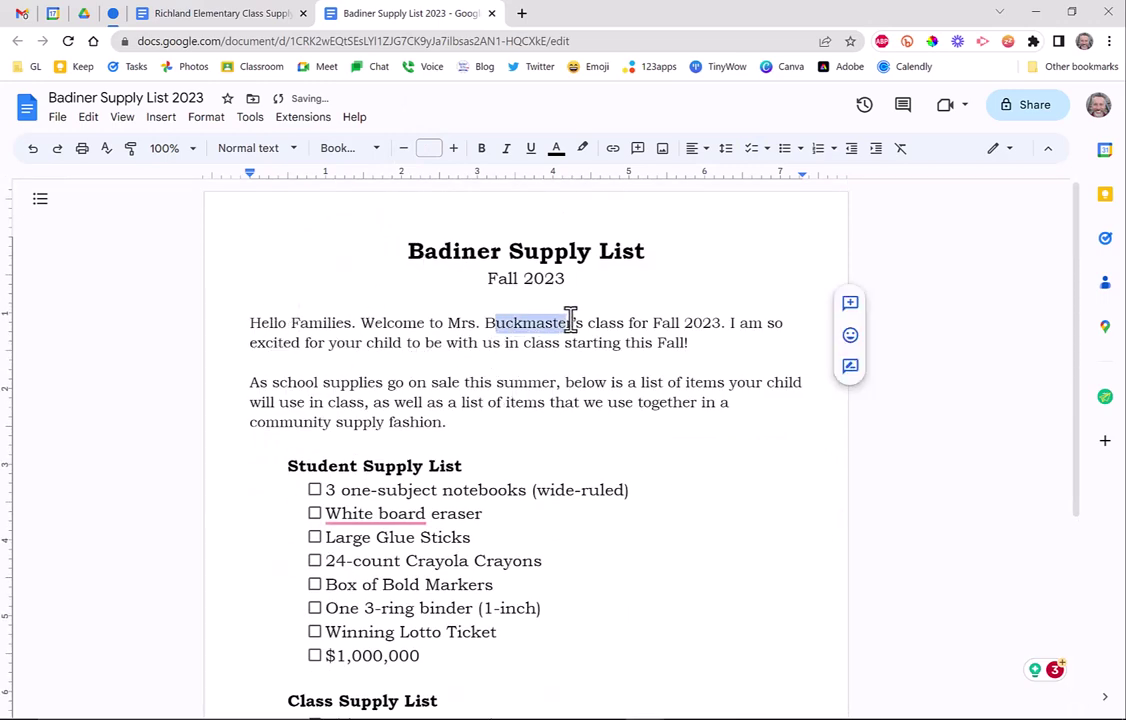
text(adine)
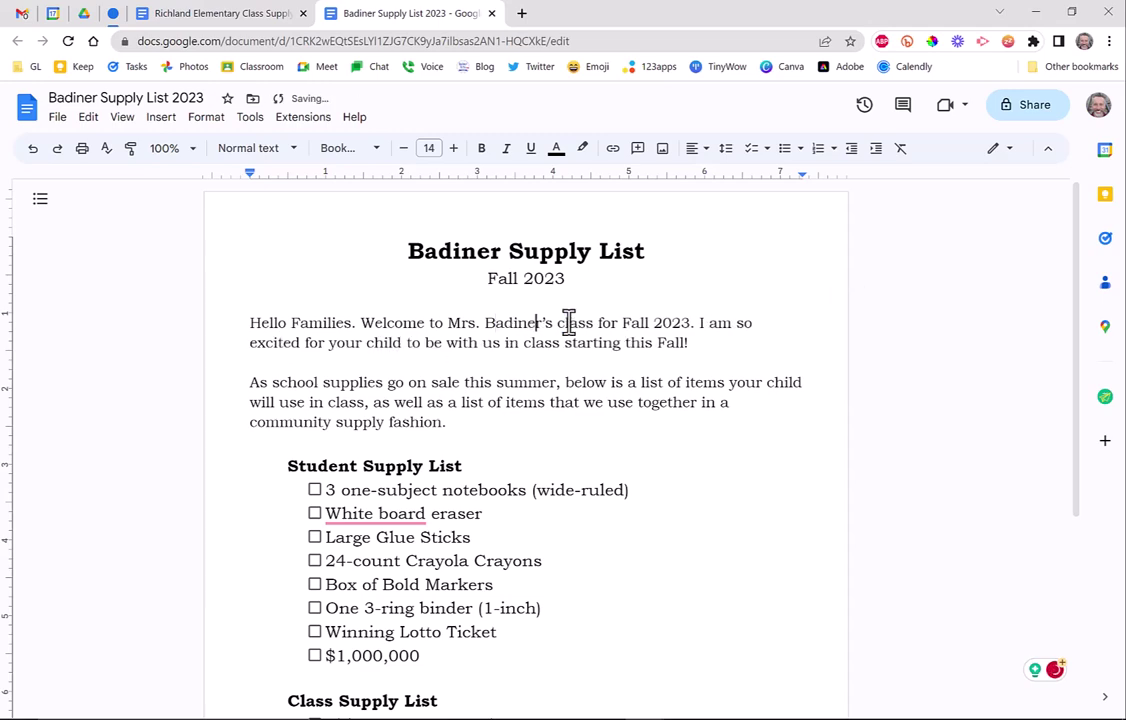
click(609, 382)
scroll(553, 465, down, 3)
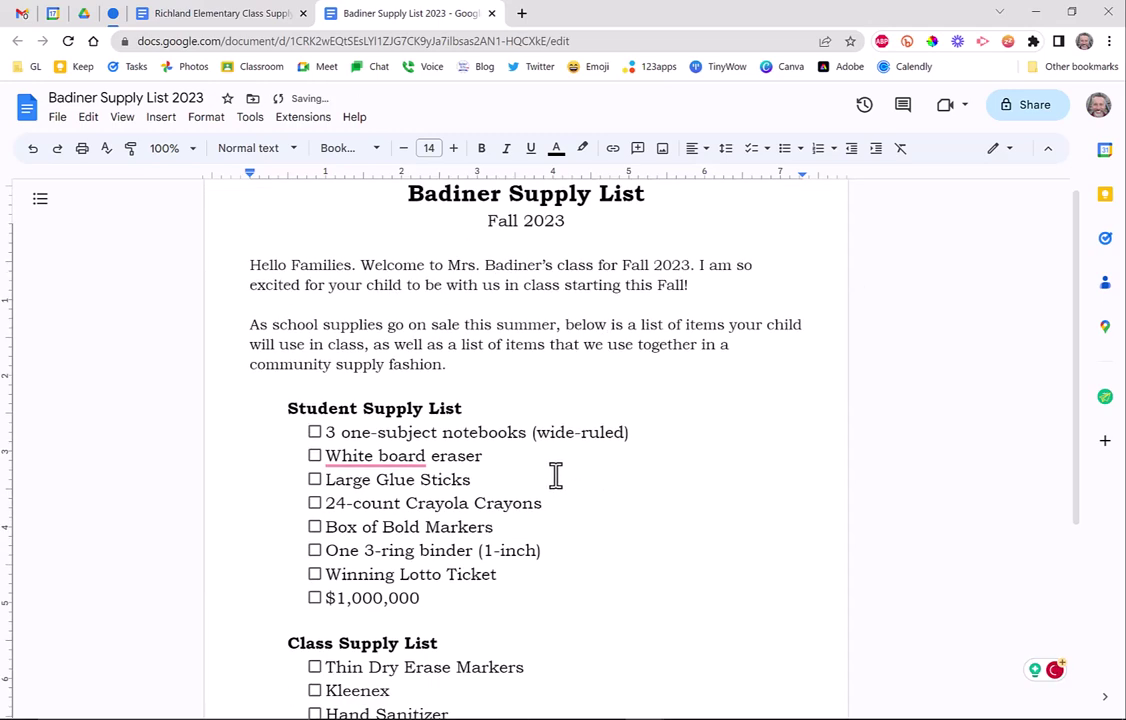
scroll(515, 390, down, 3)
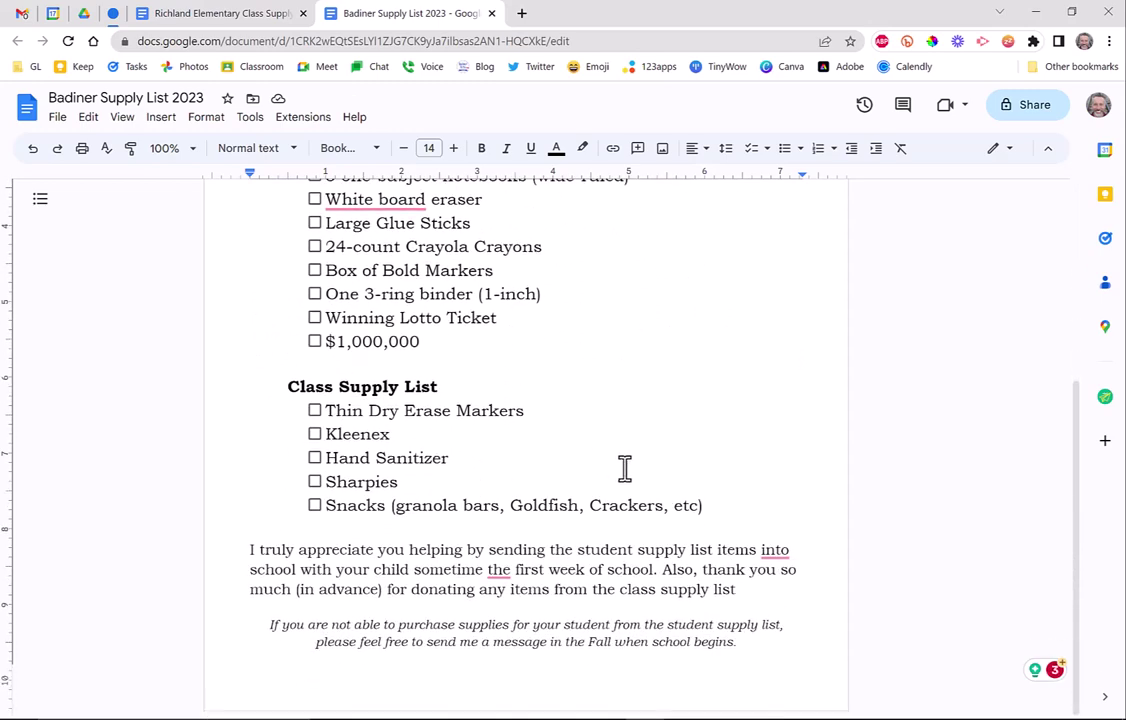
scroll(625, 468, up, 6)
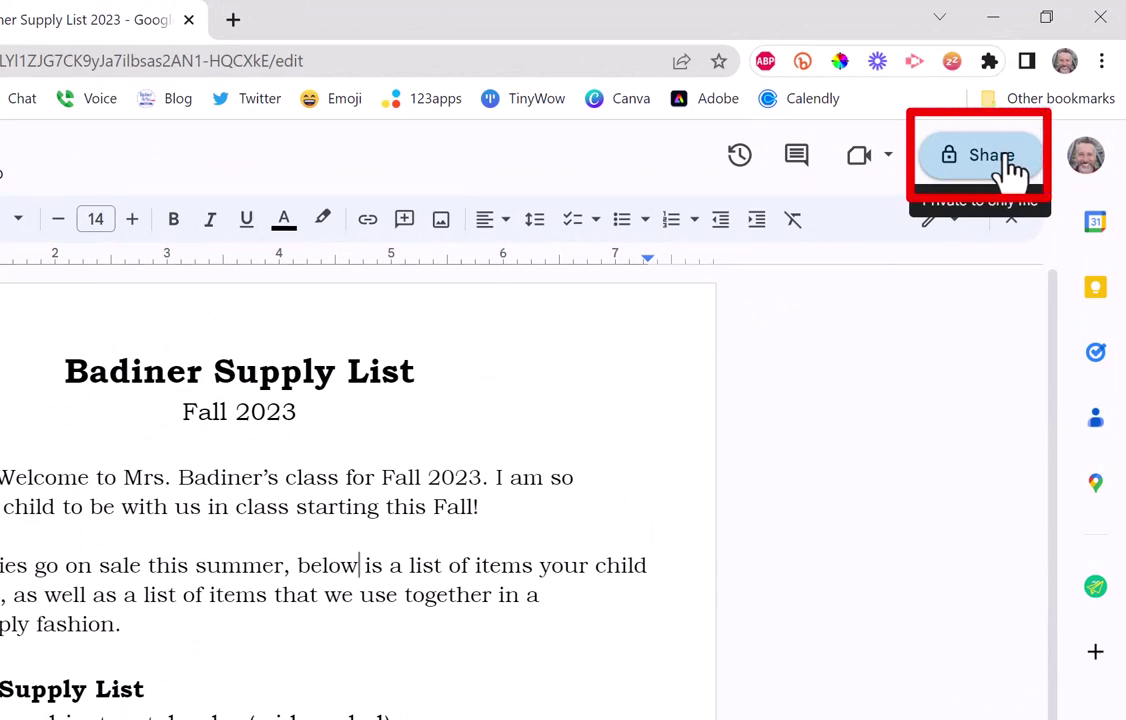
Give 'Anyone with the link' access, copy the share link, and close the document.
click(1018, 160)
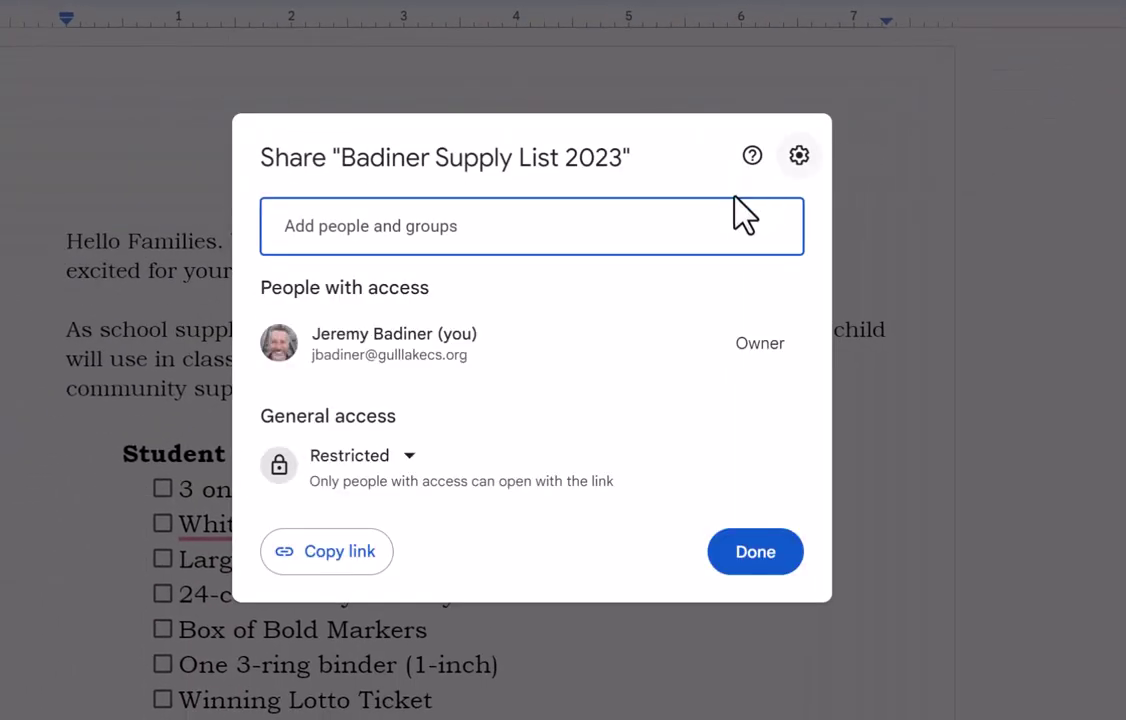
click(411, 463)
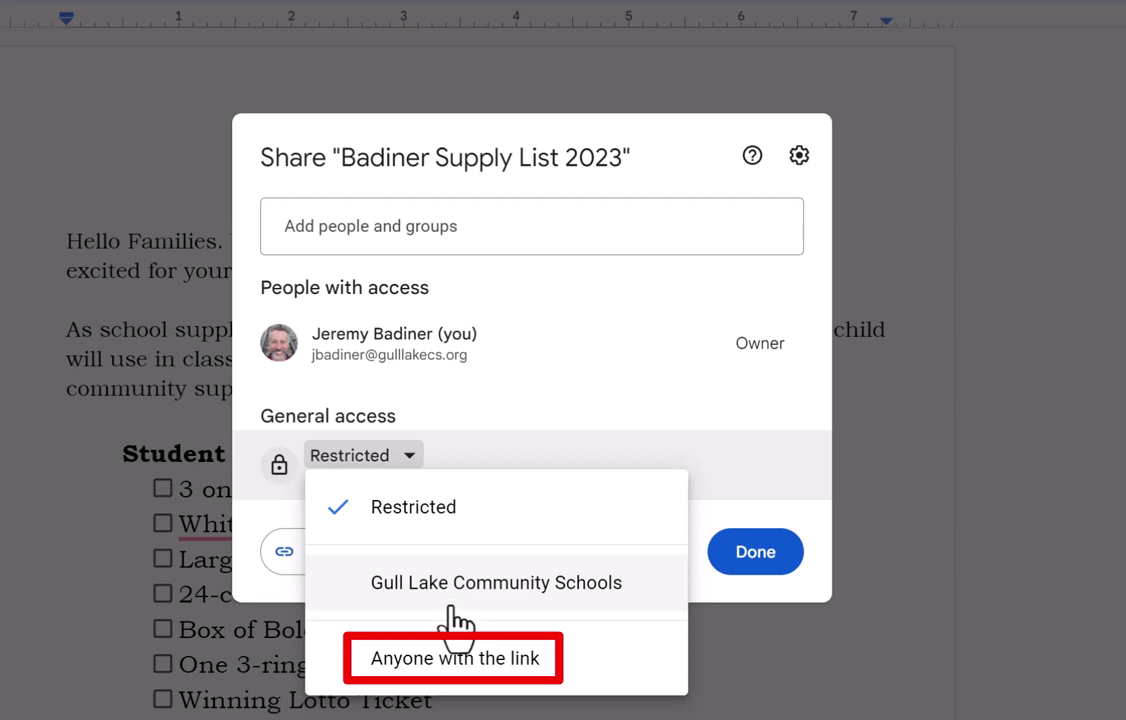
click(472, 676)
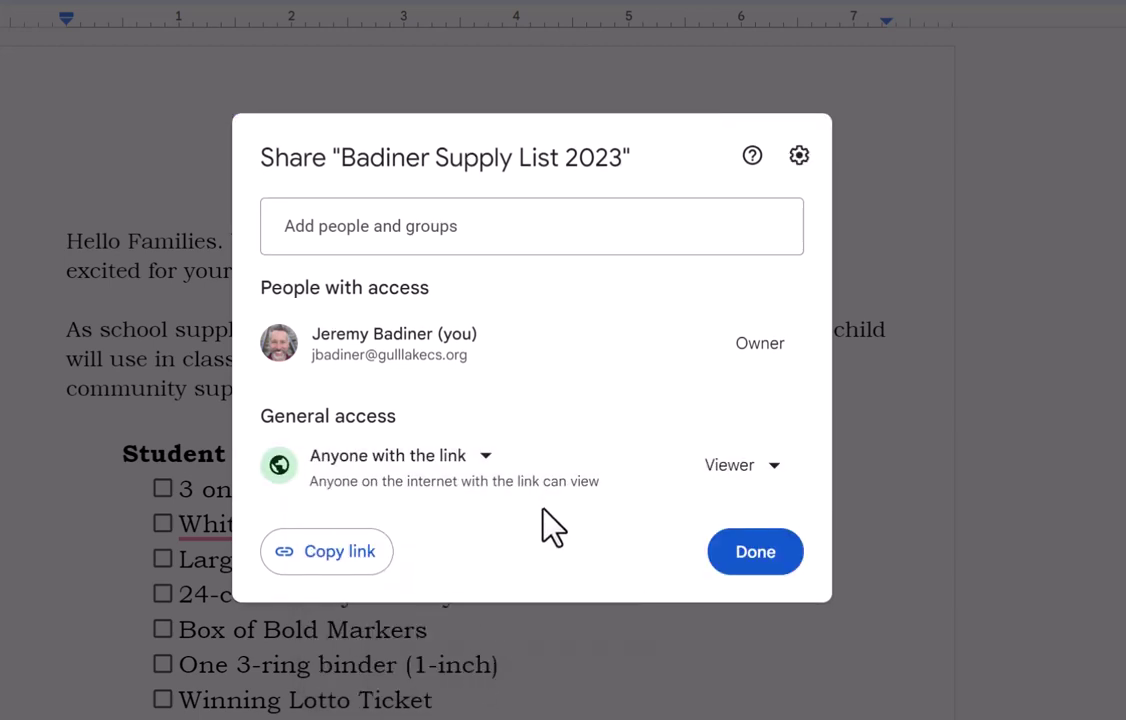
click(321, 553)
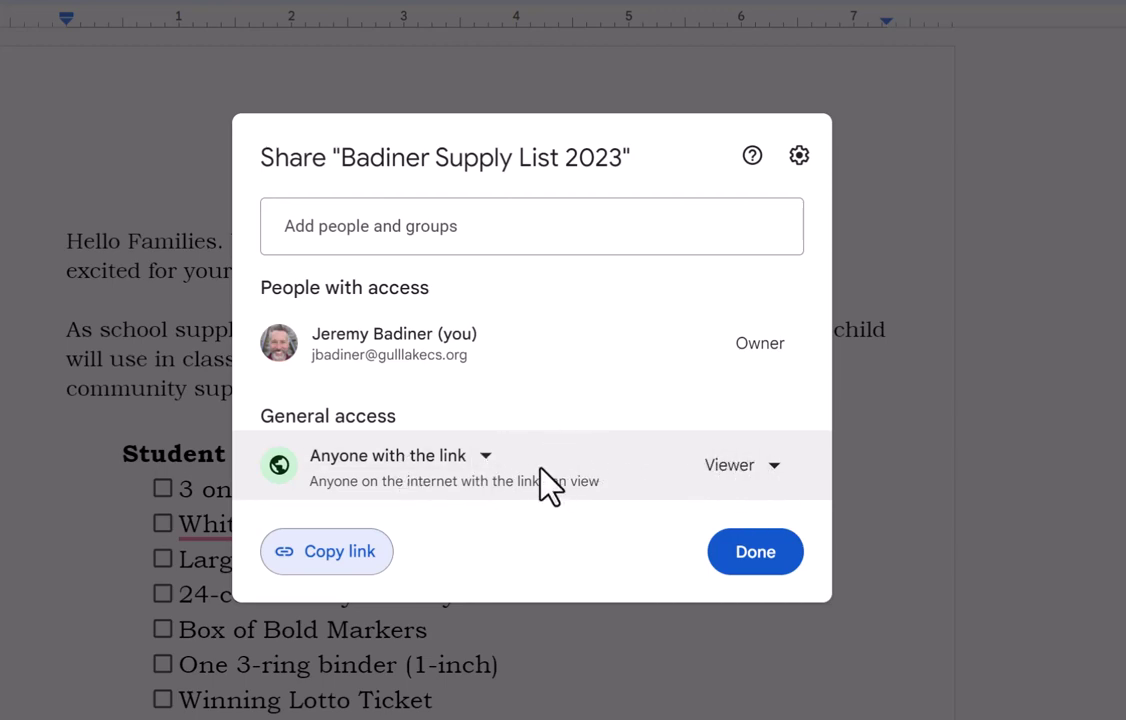
click(1063, 162)
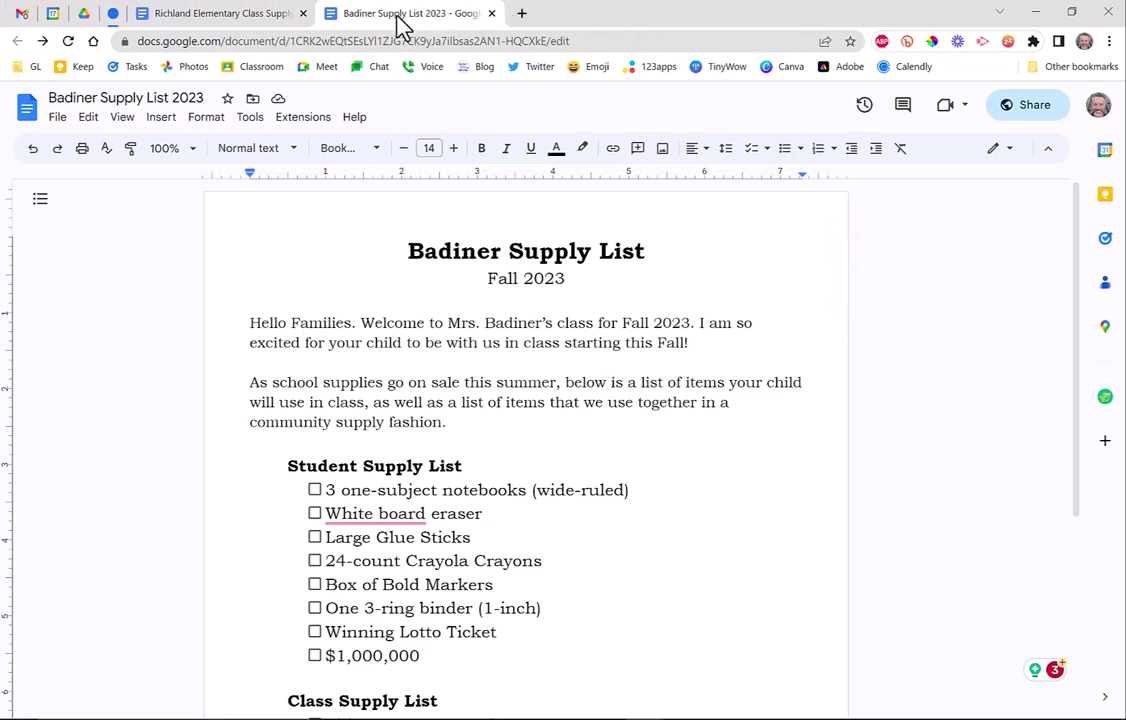
click(491, 14)
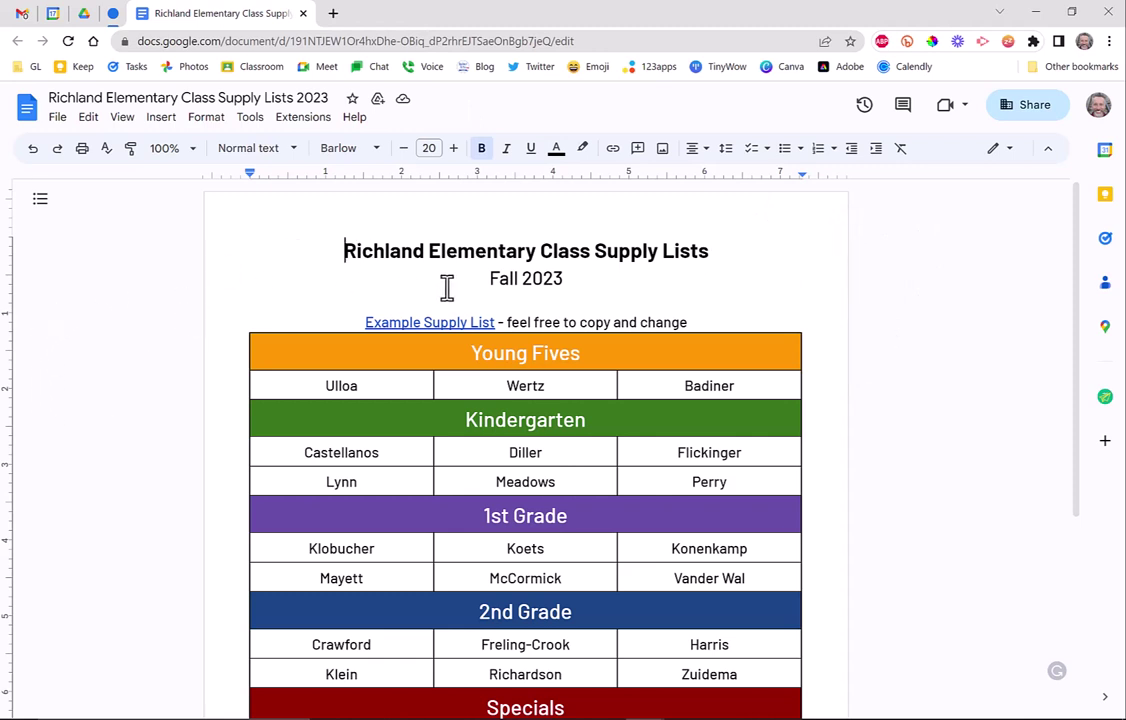
Link the name Badiner in the Young Fives row to the copied share URL.
double_click(711, 387)
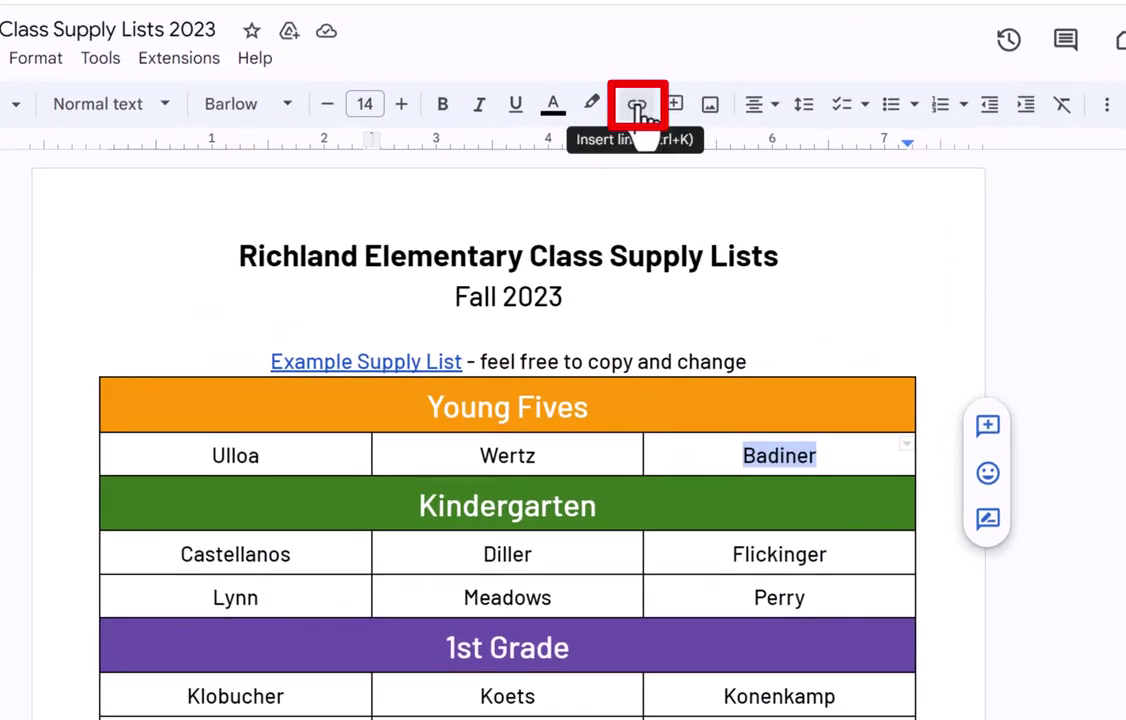
click(643, 107)
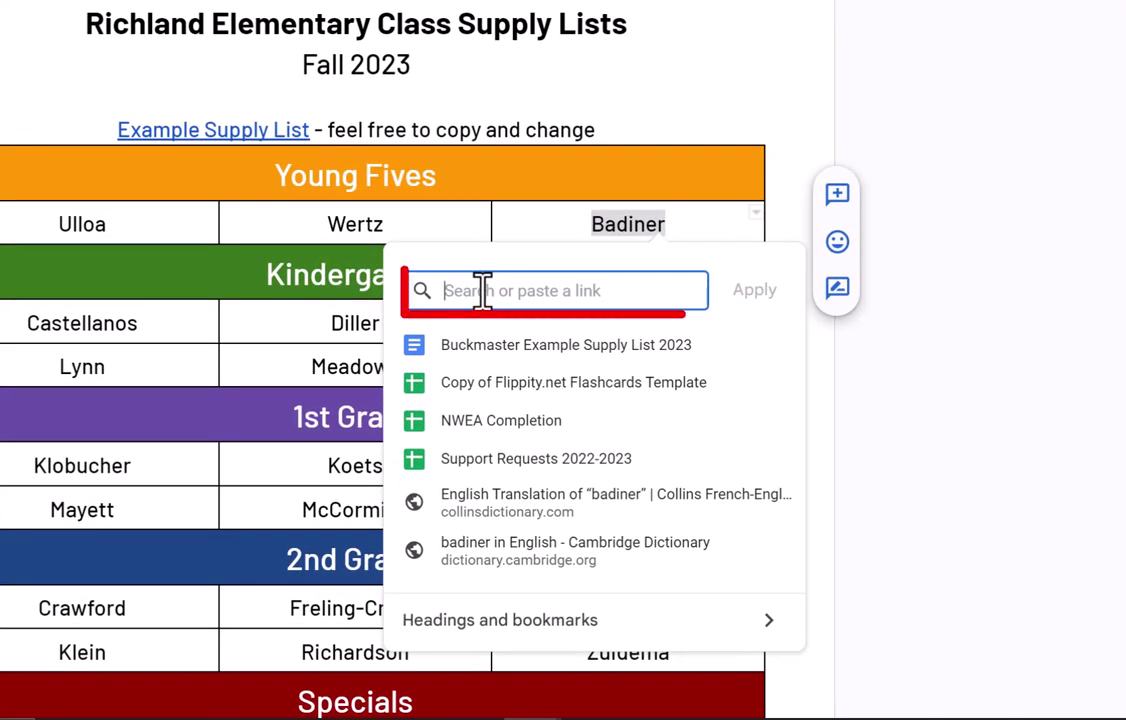
key(ctrl+v)
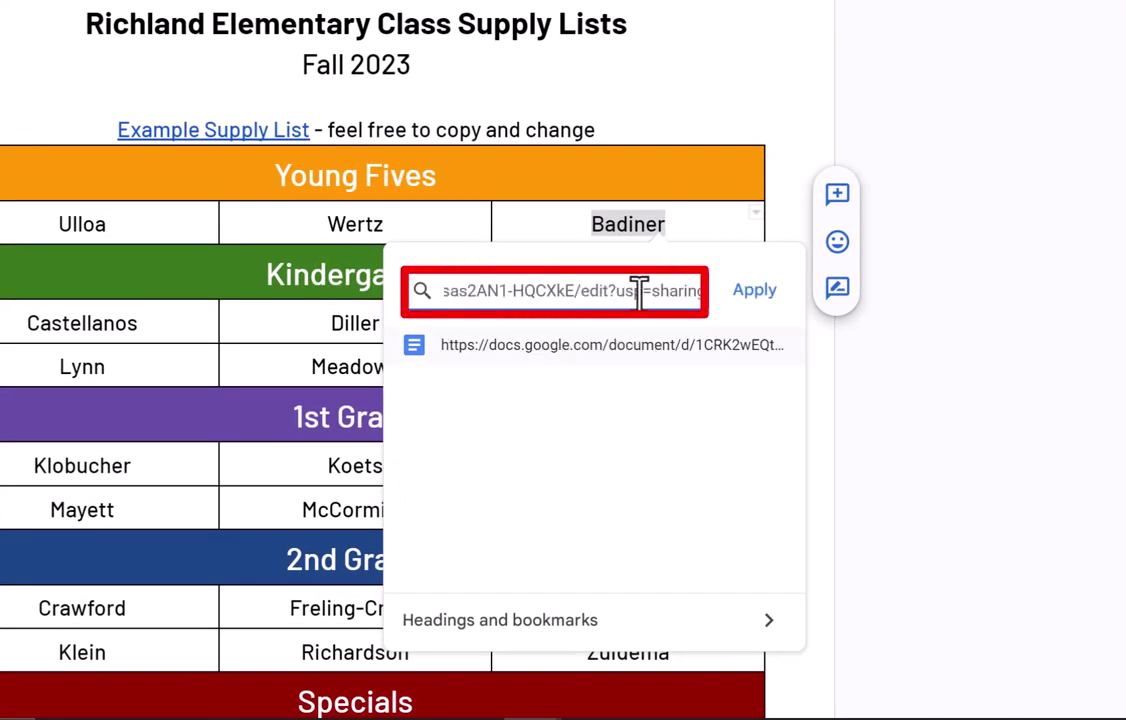
click(754, 289)
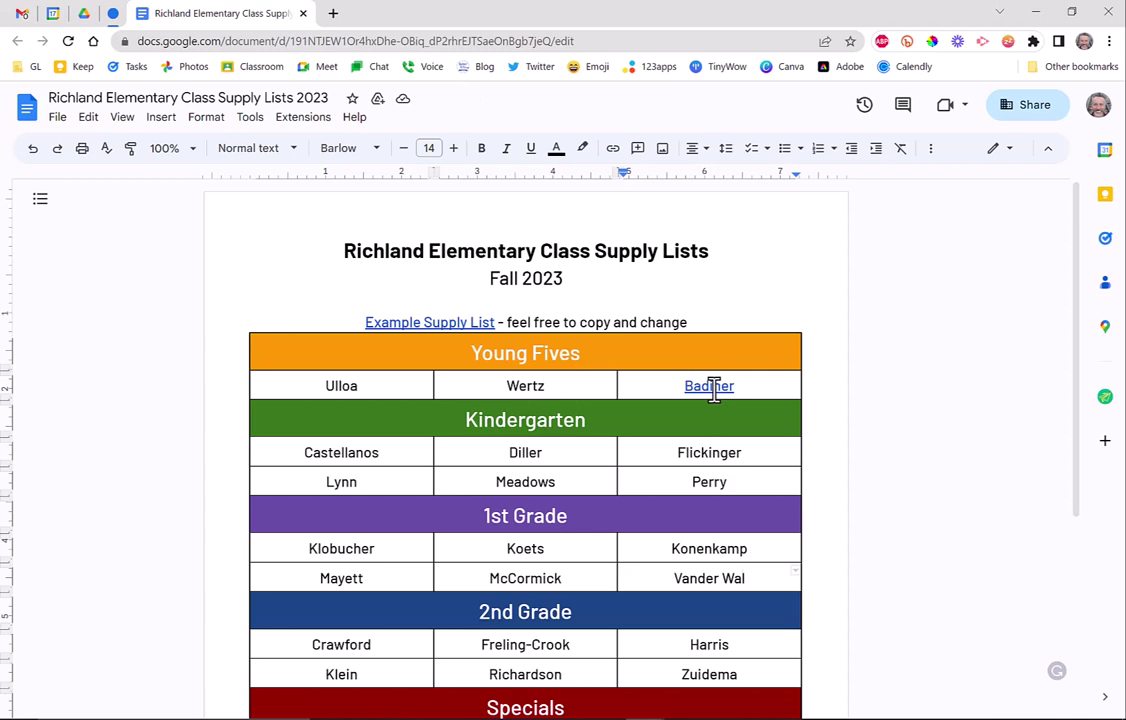
Follow the Badiner link to check the shared list, then return to the Richland supply lists.
mouse_move(713, 390)
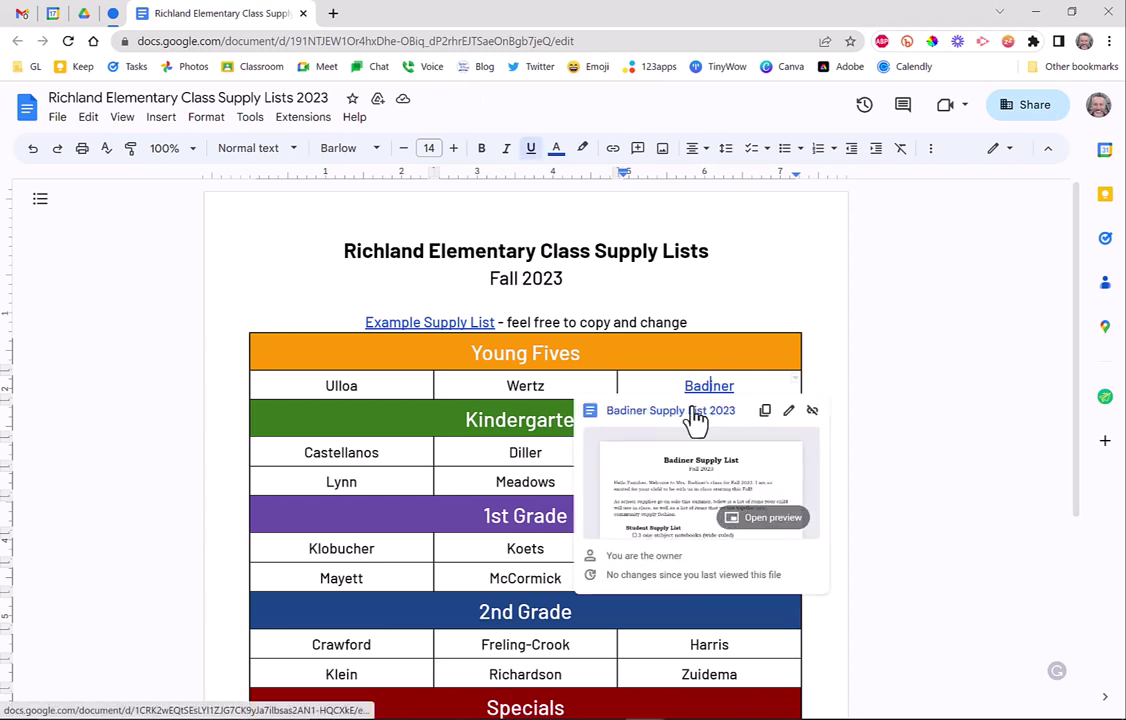
click(693, 418)
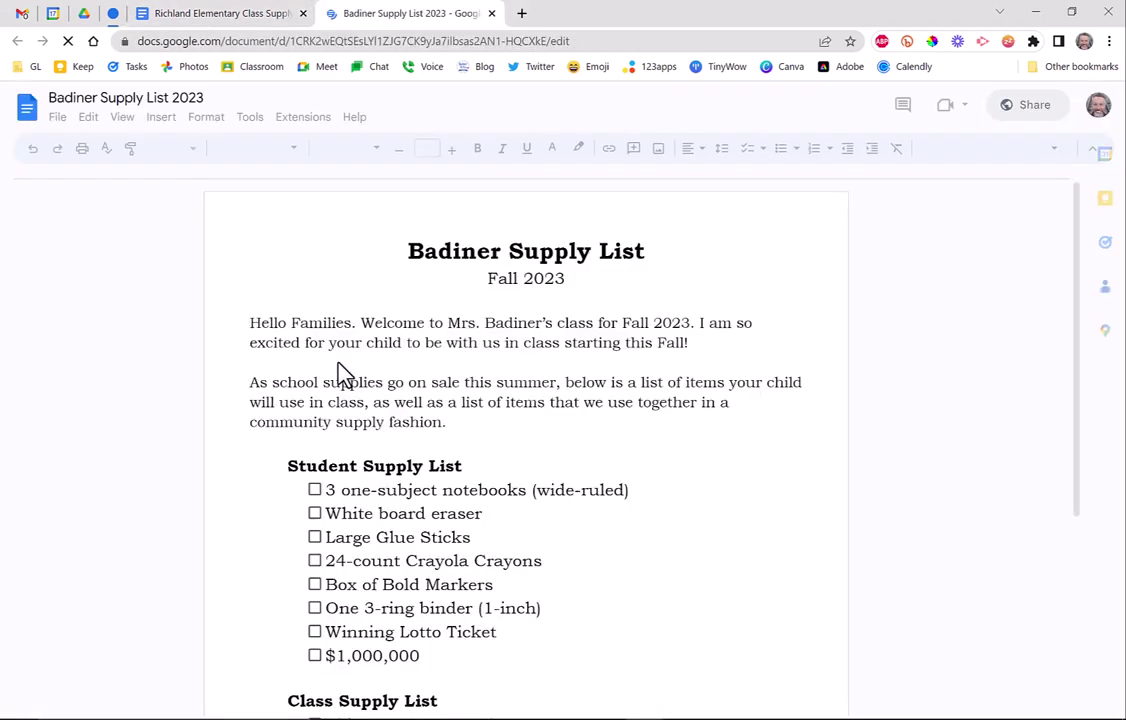
scroll(556, 470, down, 5)
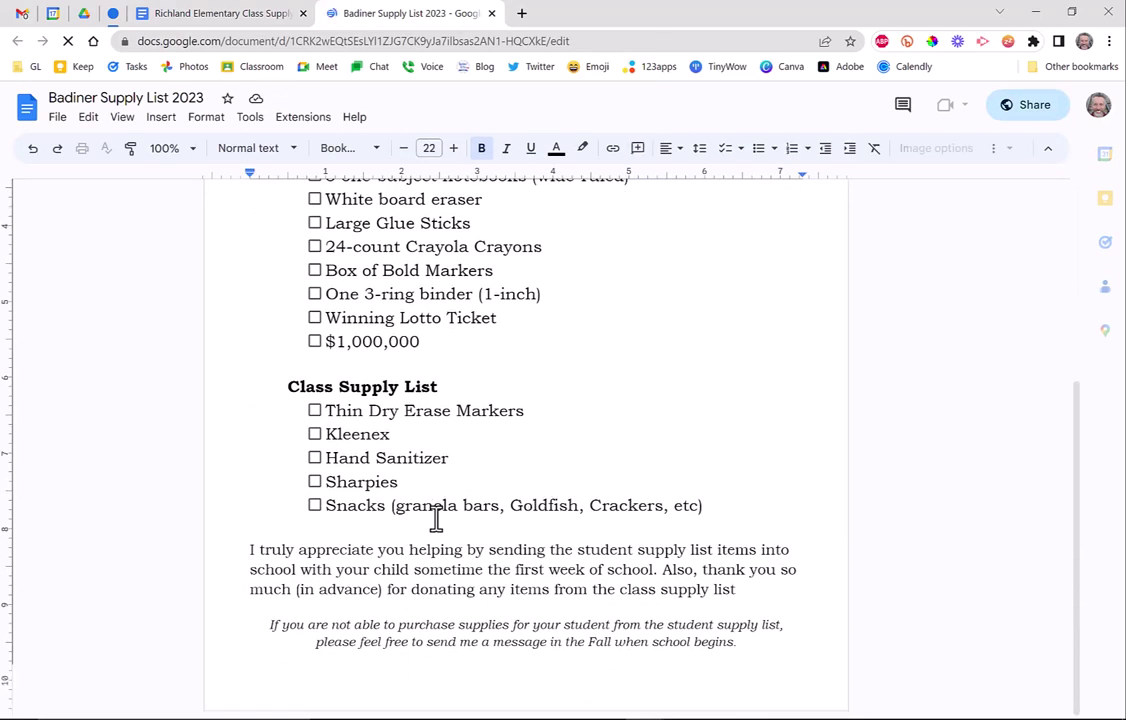
click(196, 13)
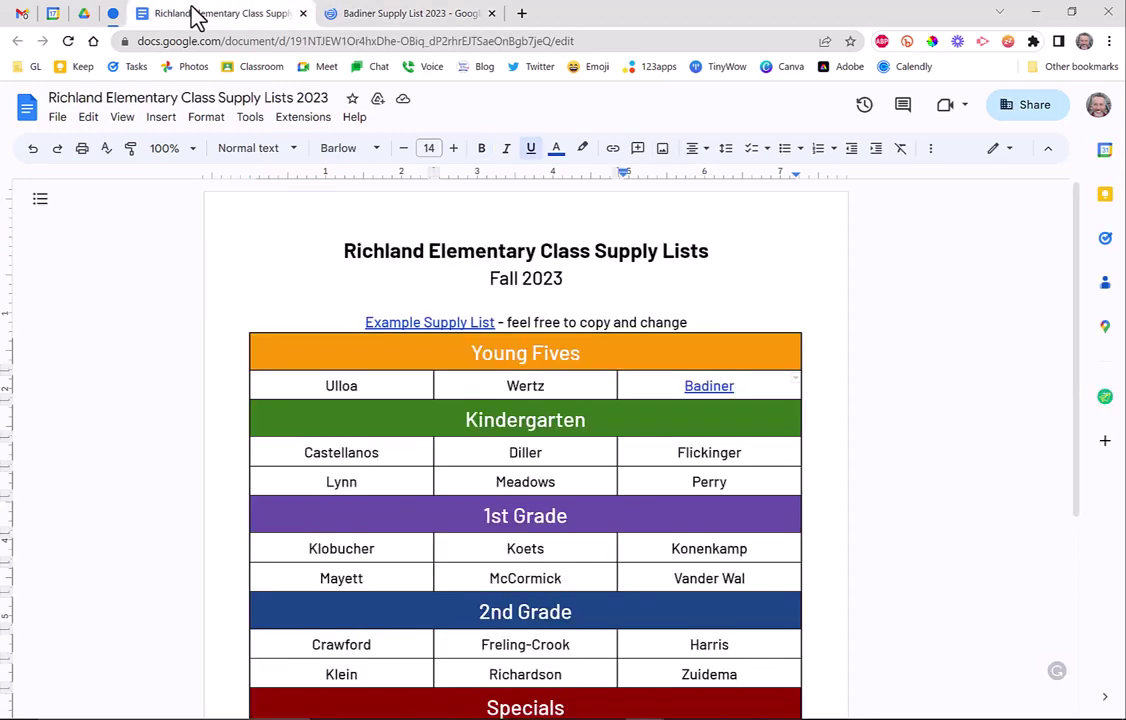
scroll(824, 503, down, 3)
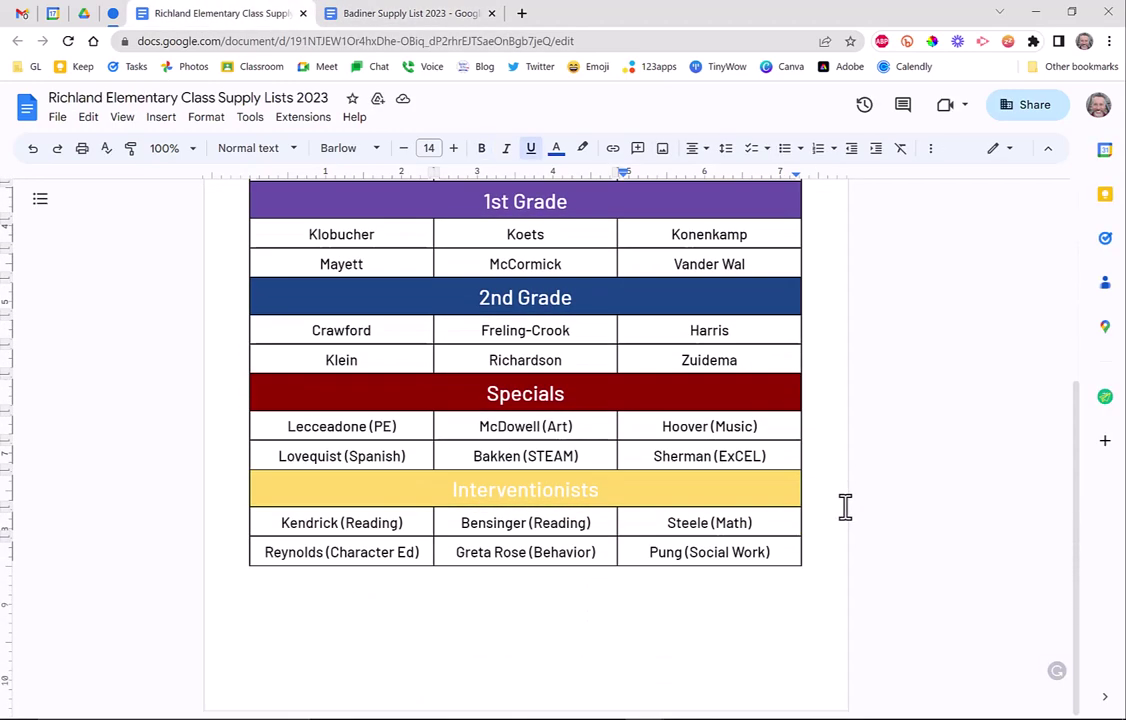
scroll(837, 503, up, 3)
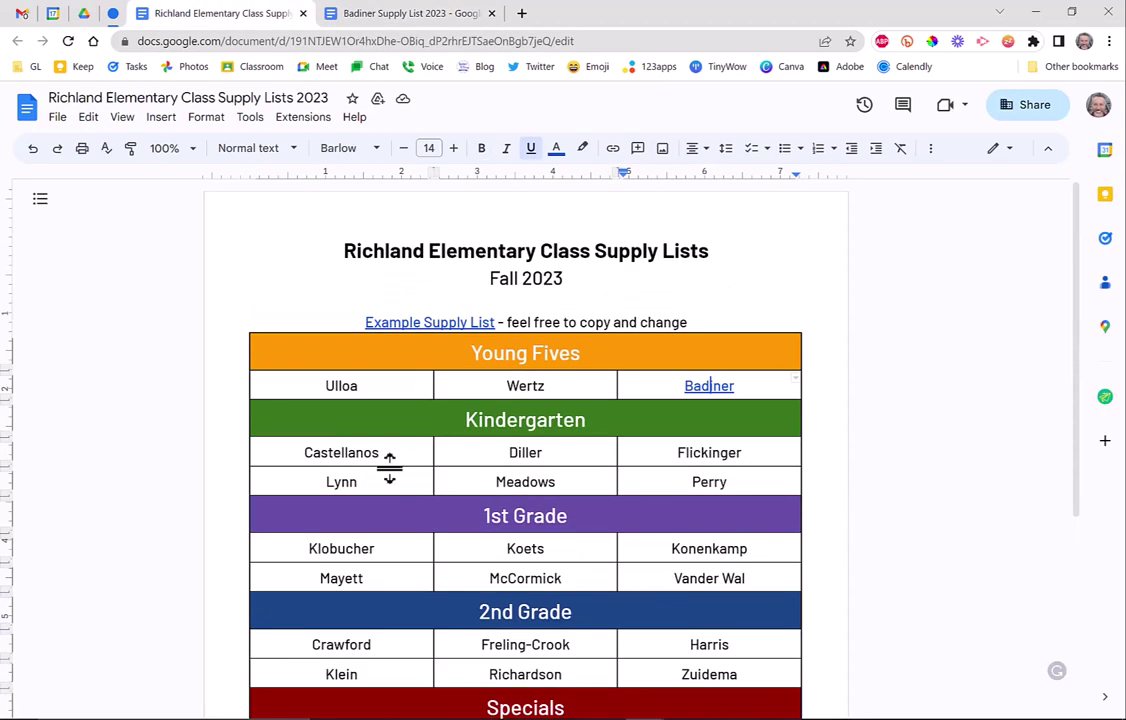